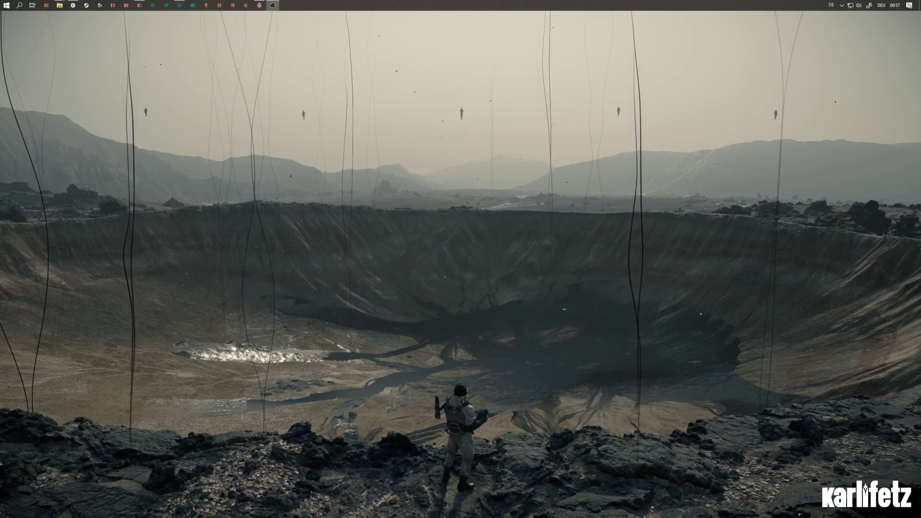
Bring Chrome forward and view the second Instagram post with the chained mirror lightning artwork.
click(73, 6)
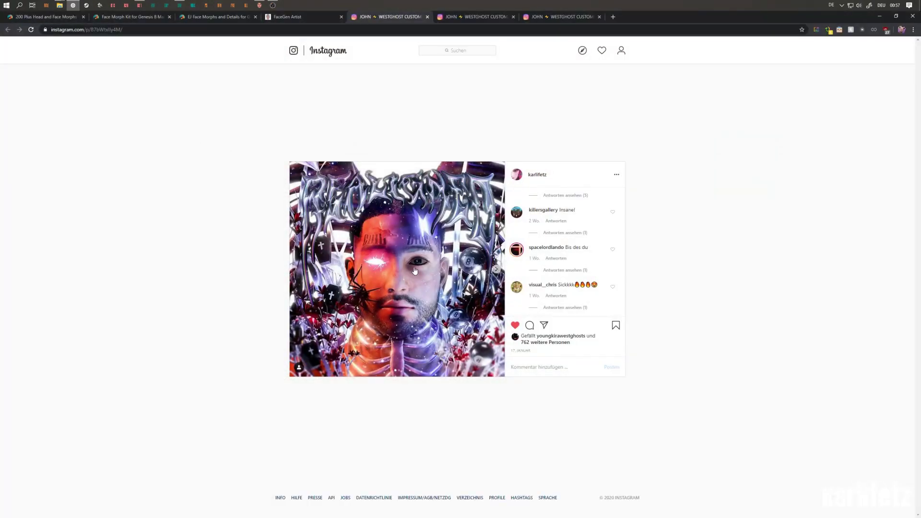
click(467, 18)
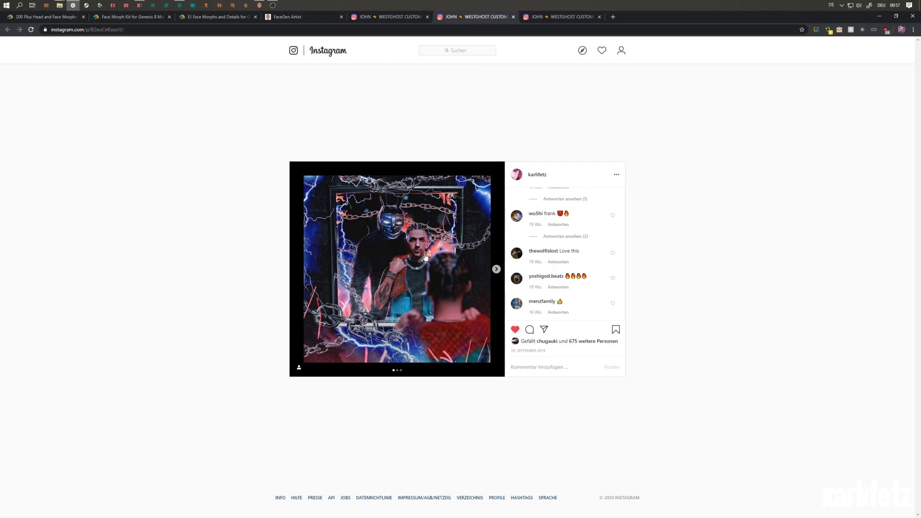
Close the remaining Instagram tabs and minimise Chrome to reveal the desktop.
click(426, 16)
click(427, 17)
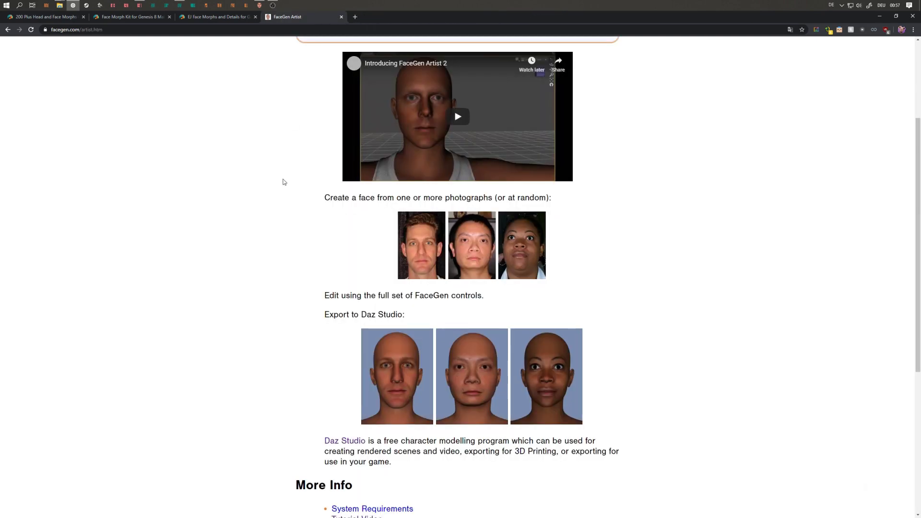
scroll(284, 185, up, 2)
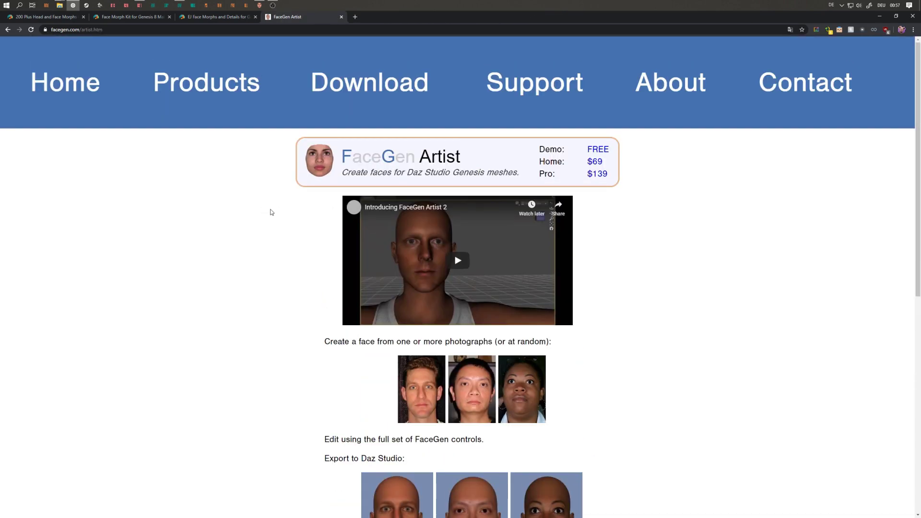
scroll(289, 212, down, 2)
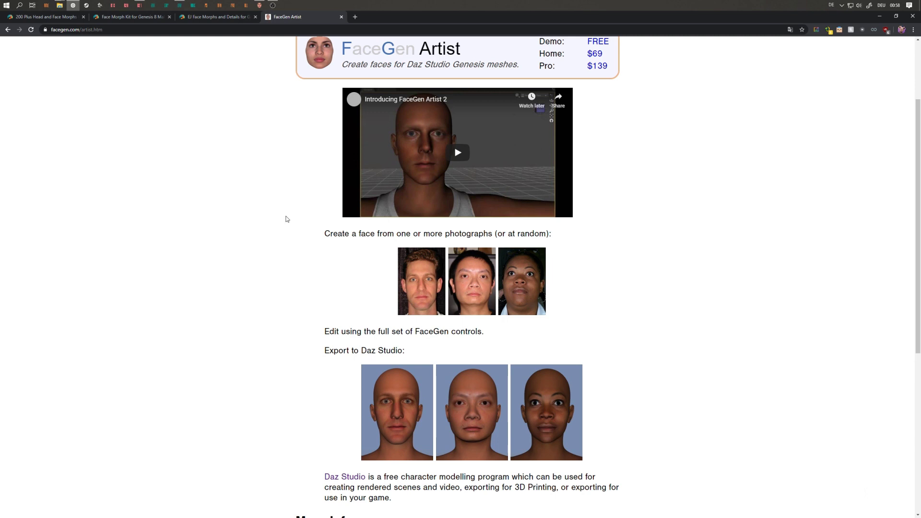
click(879, 16)
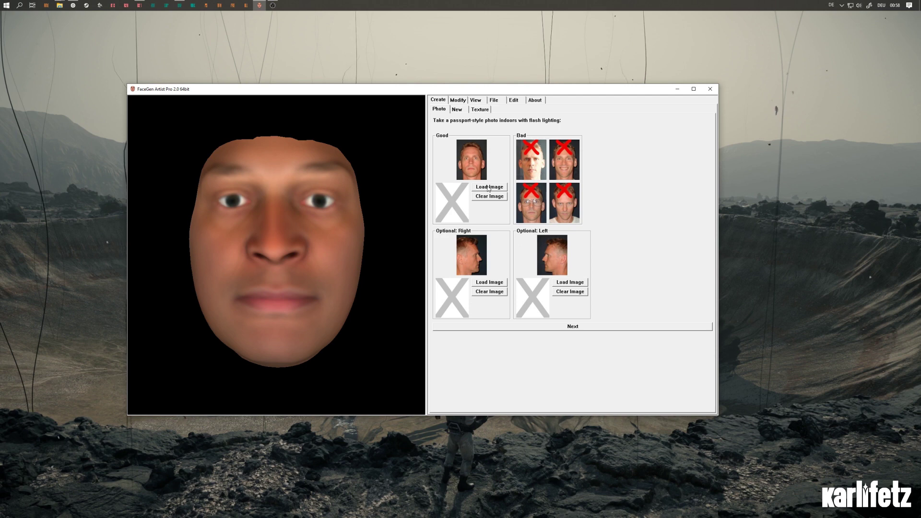
Choose Load Image for the Good frontal photo and select Front.jpg, bringing up its file menu.
click(488, 187)
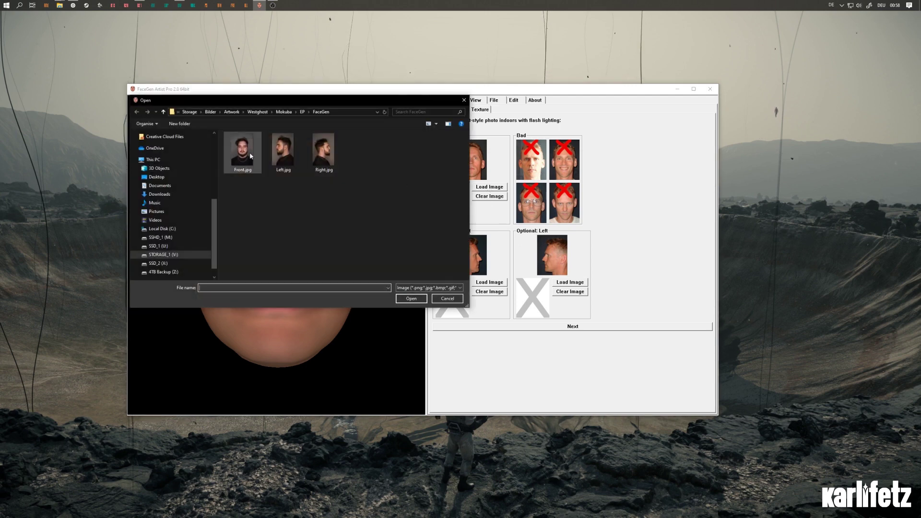
click(248, 153)
right_click(248, 152)
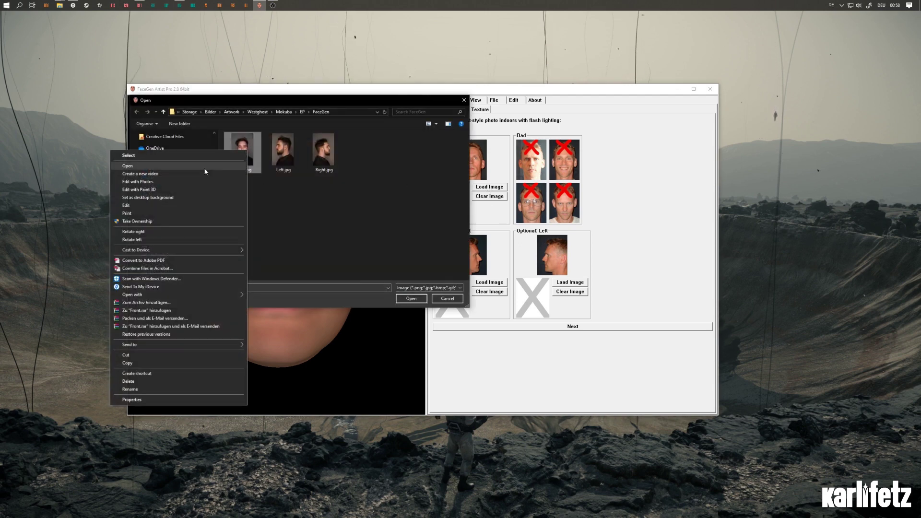
View Front.jpg, Left.jpg and Right.jpg in Photos, then close the viewer.
click(236, 172)
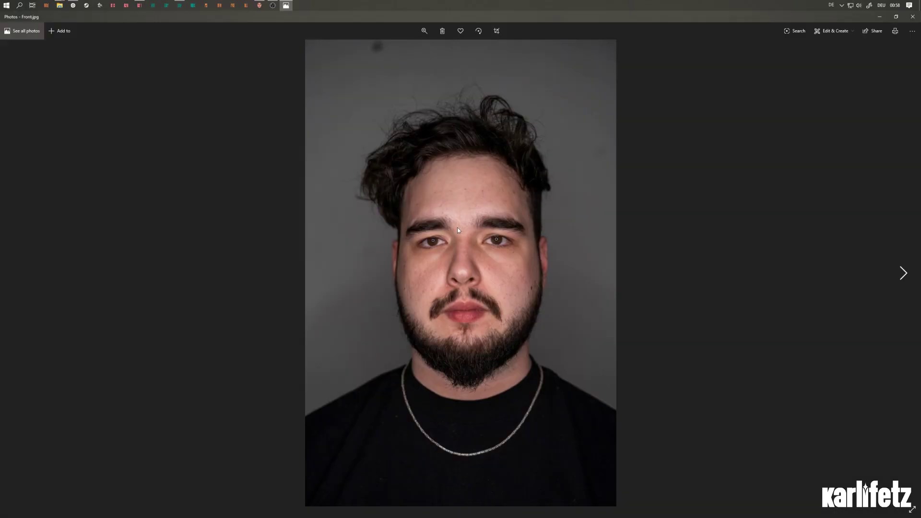
click(901, 274)
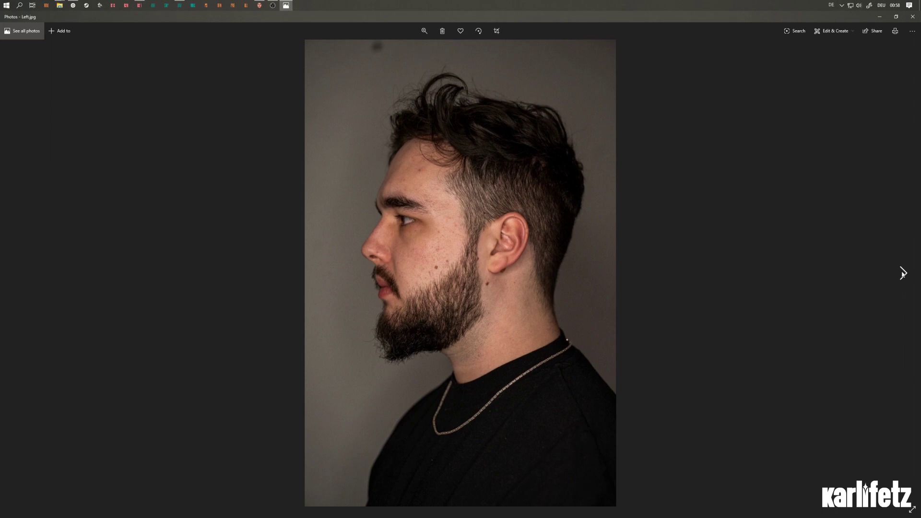
click(903, 274)
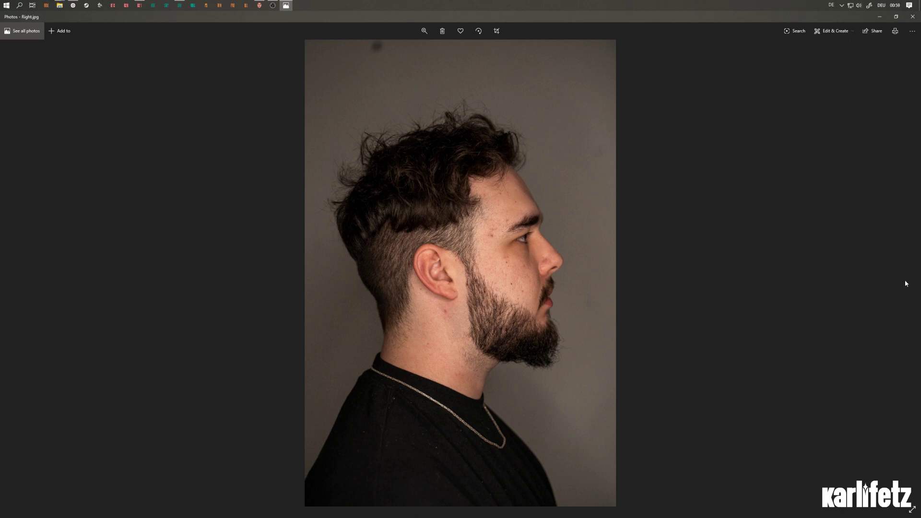
click(912, 16)
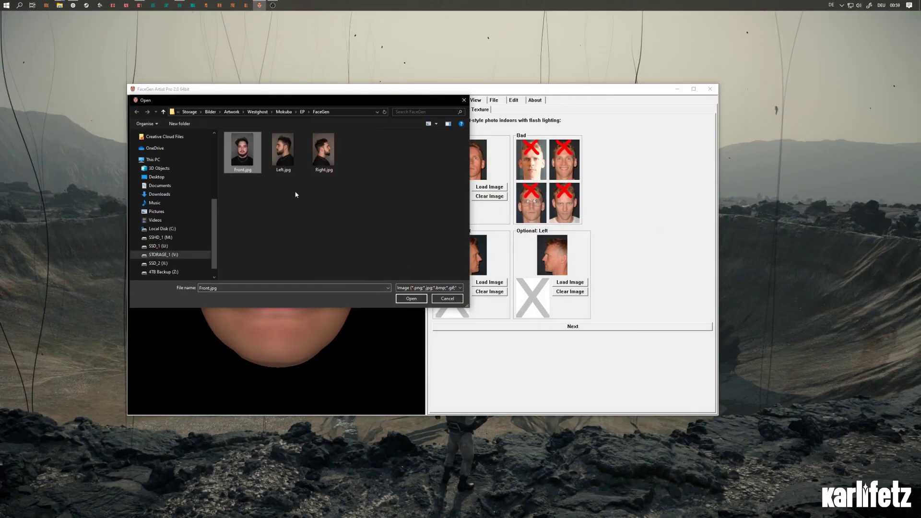
Load Front.jpg as the frontal photo, with Right.jpg and Left.jpg as the right and left profiles.
double_click(243, 153)
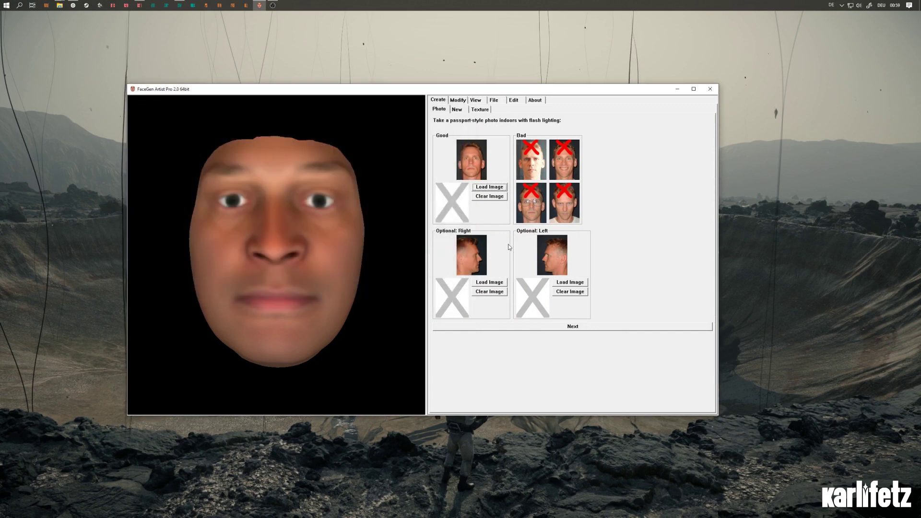
click(490, 282)
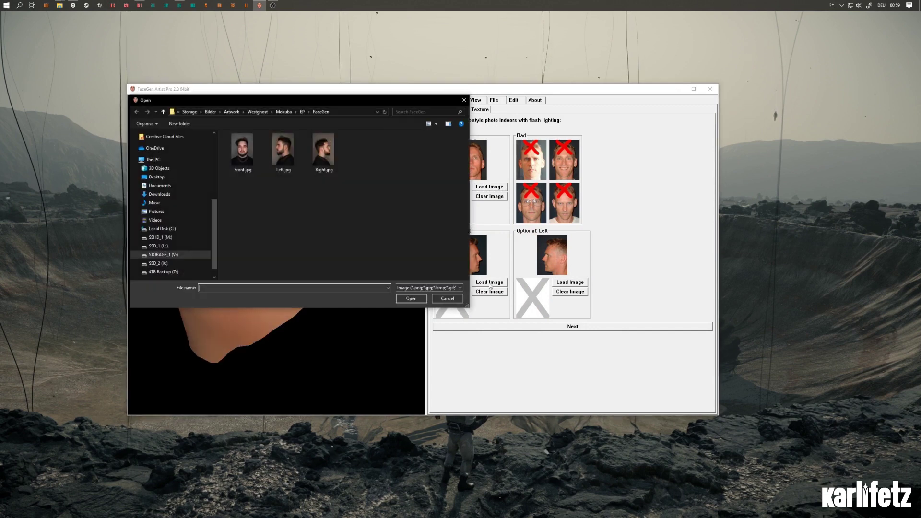
double_click(324, 151)
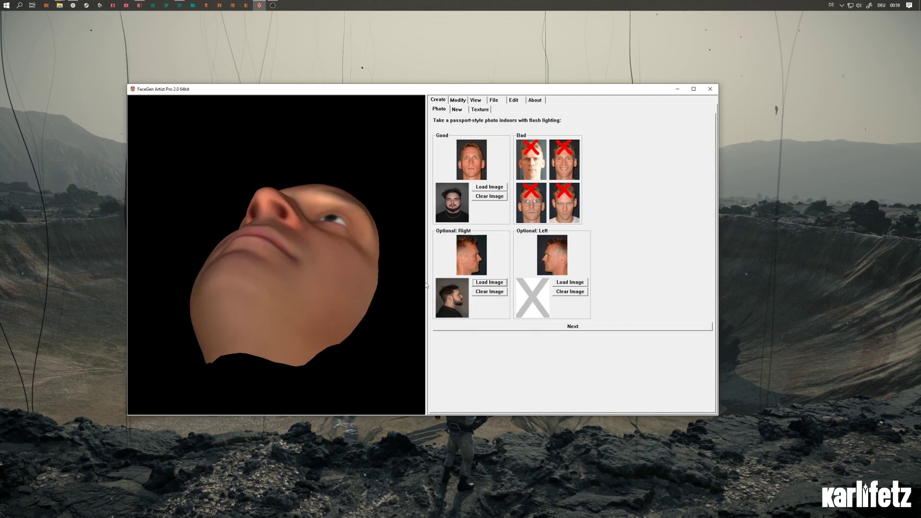
click(576, 282)
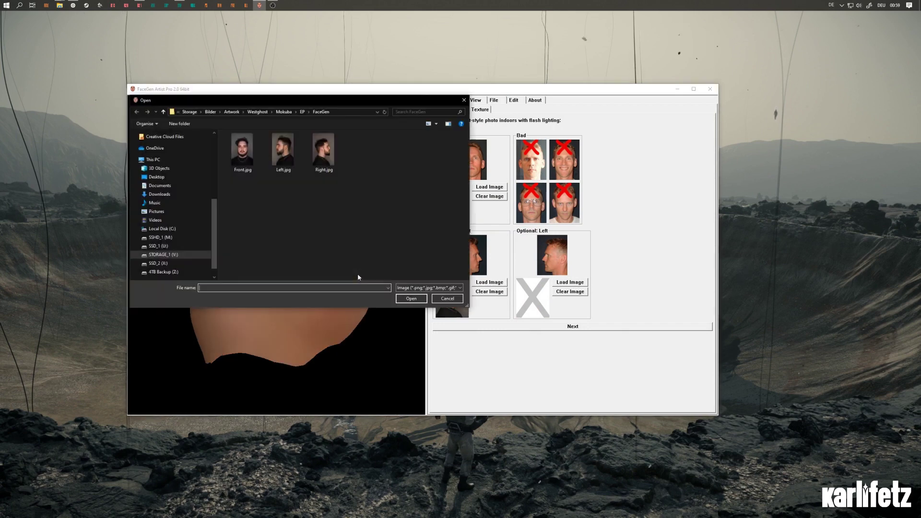
double_click(284, 153)
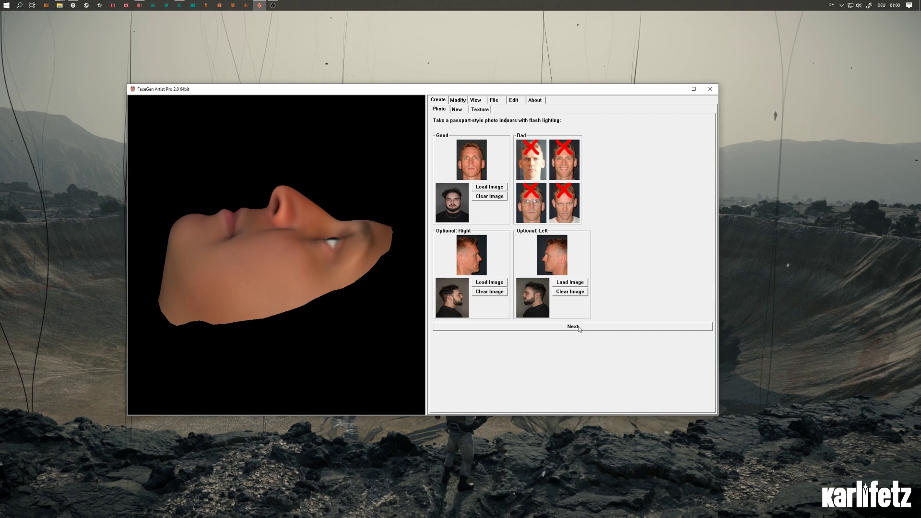
click(567, 327)
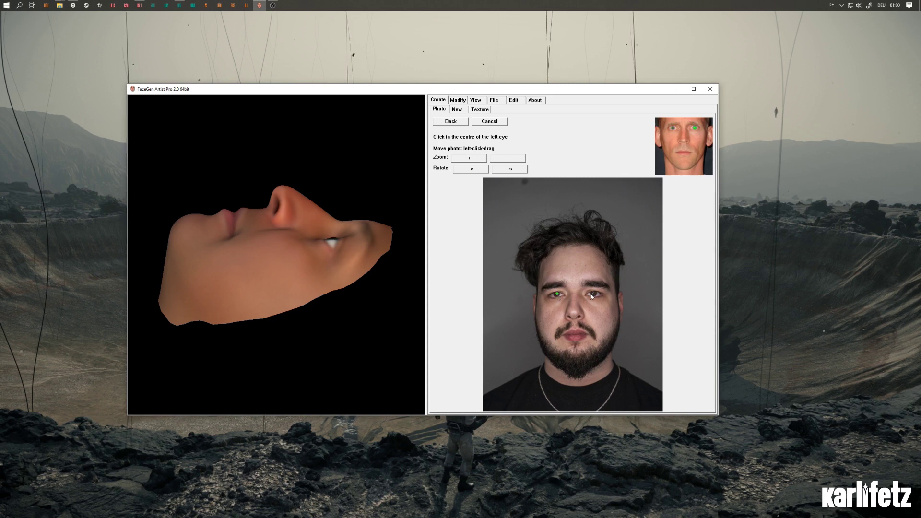
Redo the eye point and mark the frontal eye, nostril, mouth, chin, jaw and cheekbone landmarks.
click(451, 121)
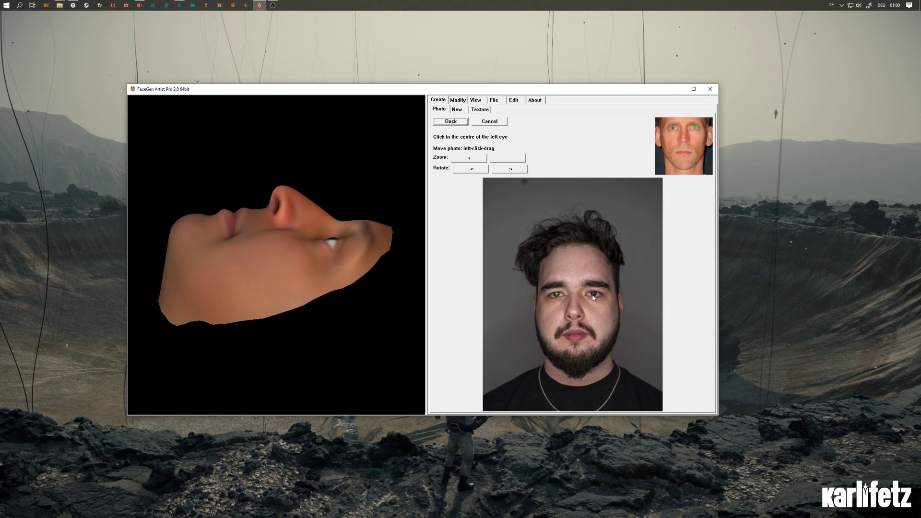
click(594, 294)
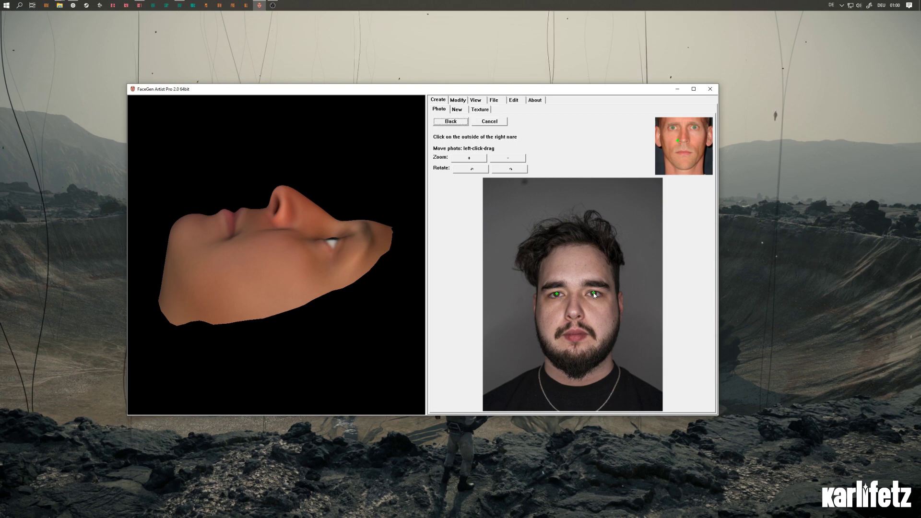
click(566, 317)
click(584, 317)
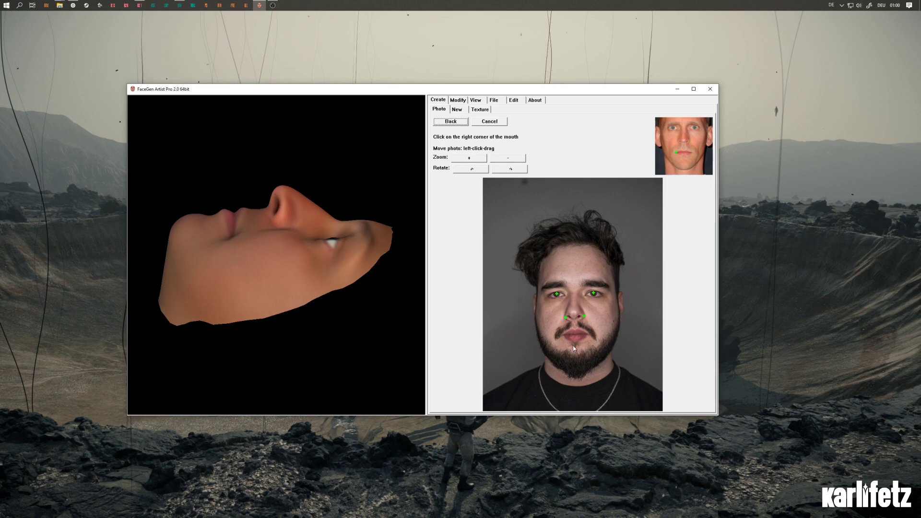
click(563, 334)
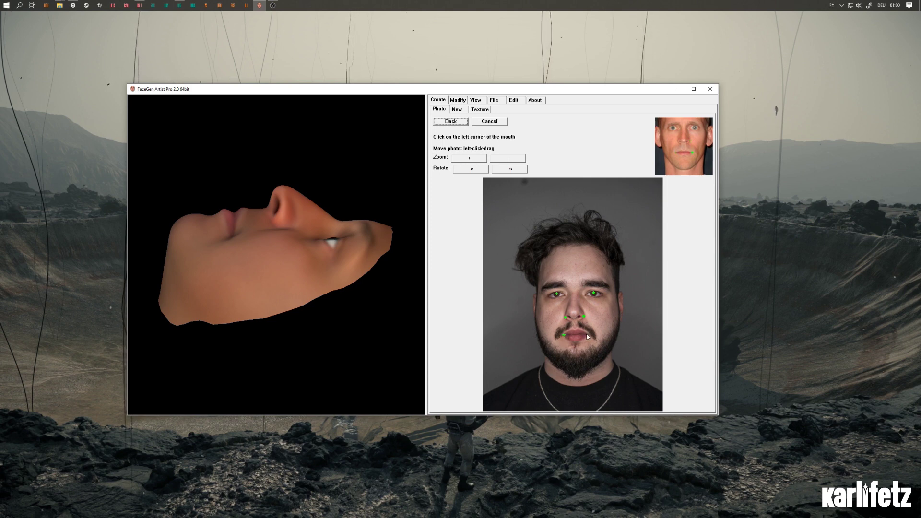
click(587, 334)
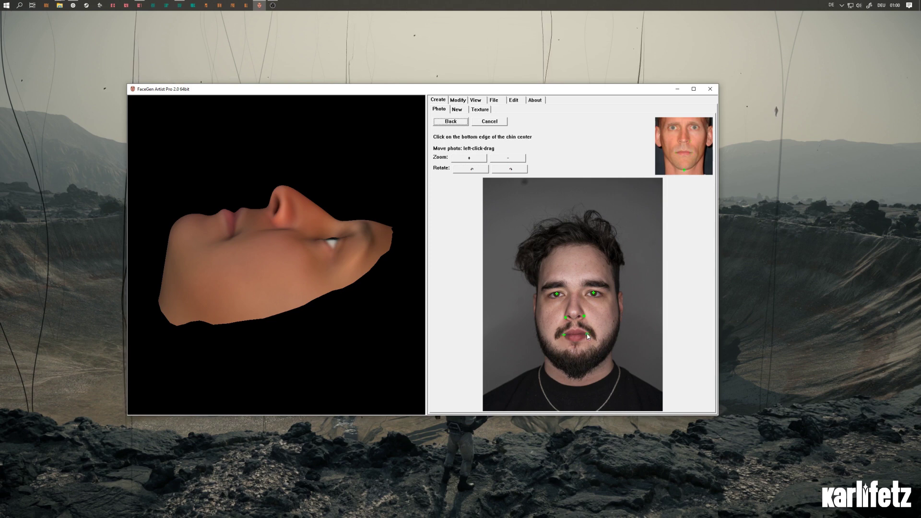
click(576, 369)
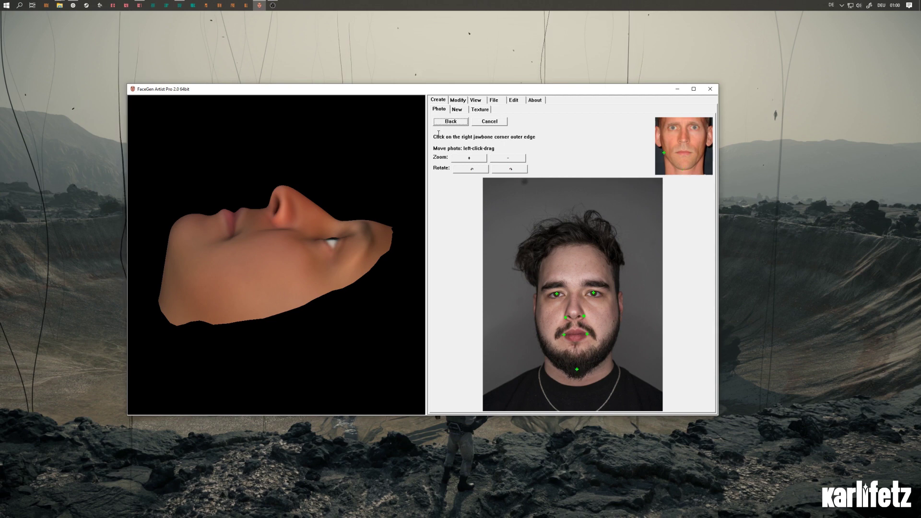
click(538, 336)
click(615, 335)
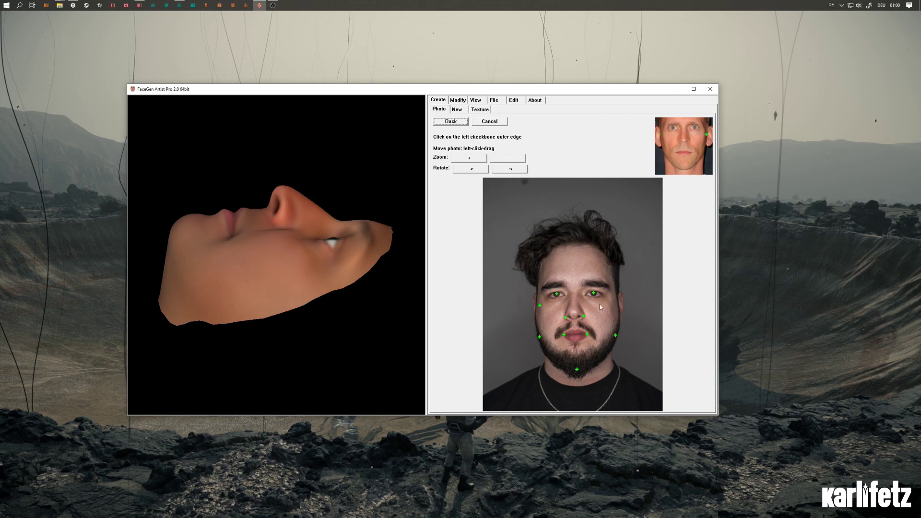
click(612, 300)
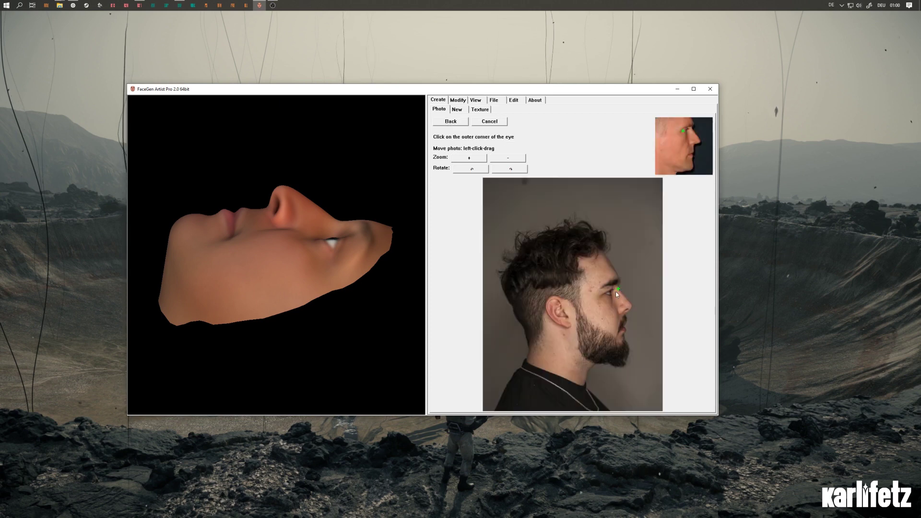
Mark the outer eye corner, nose bridge, nose base and chin tip on the first profile photo.
click(605, 293)
click(632, 305)
click(626, 323)
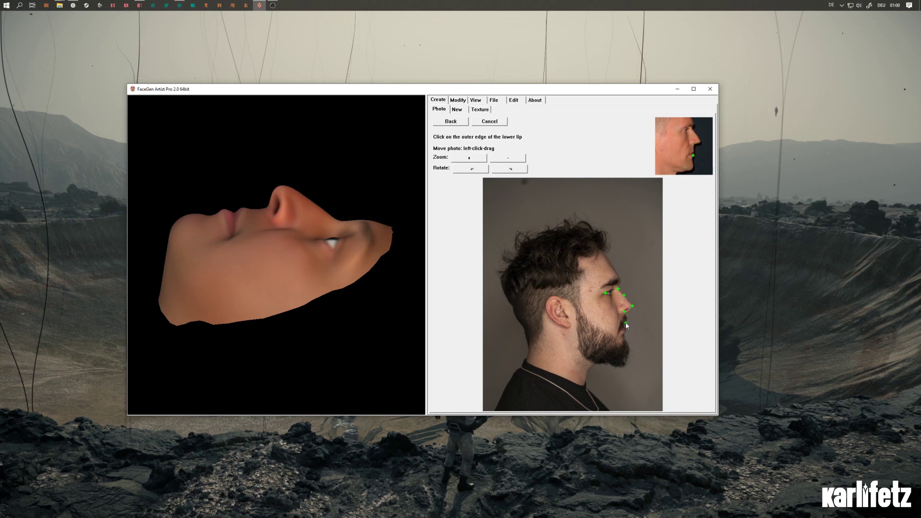
click(625, 348)
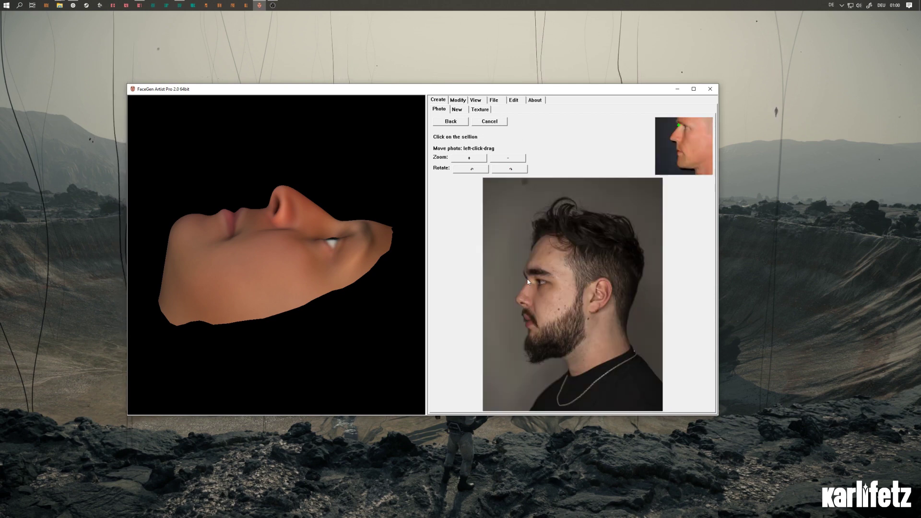
Mark the sellion, nose, lower lip, chin and jaw points on the left profile photo.
click(527, 280)
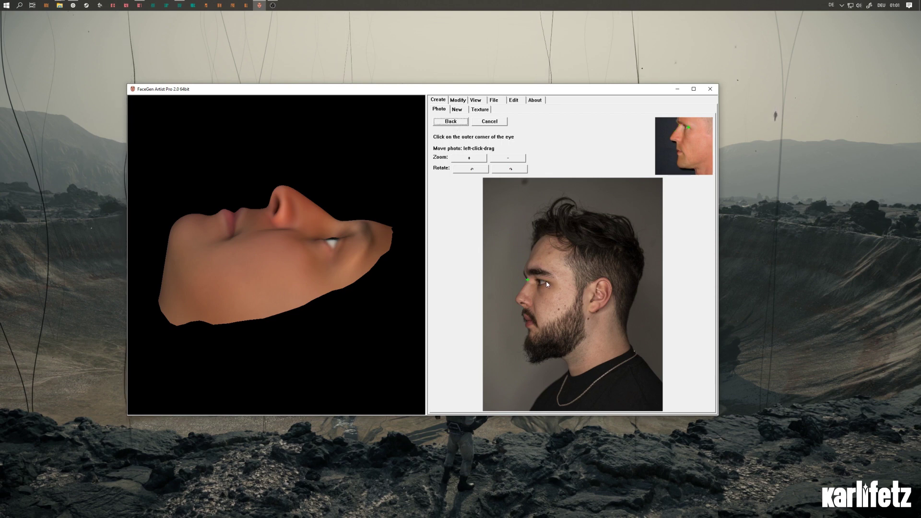
click(547, 283)
click(517, 300)
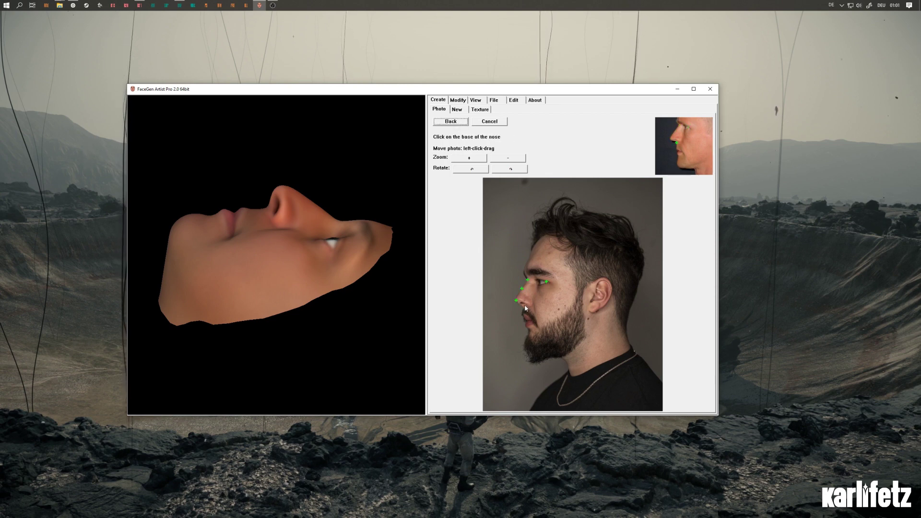
click(522, 305)
click(525, 316)
click(525, 323)
click(527, 345)
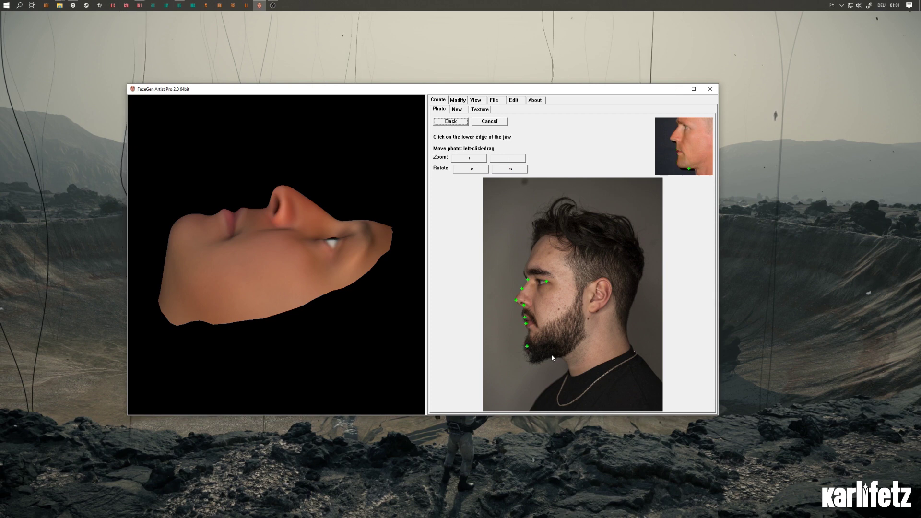
click(553, 357)
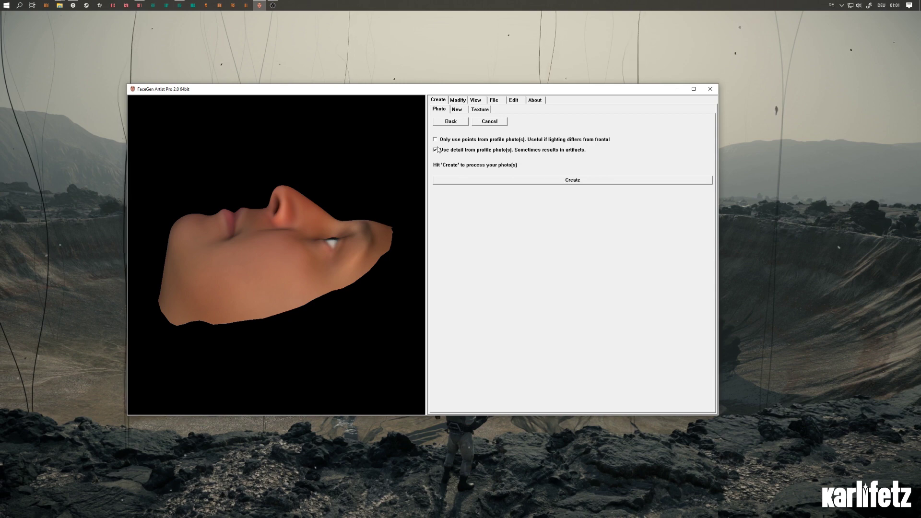
Run Create with 'Use detail from profile photos' enabled to build the textured 3D head.
click(559, 184)
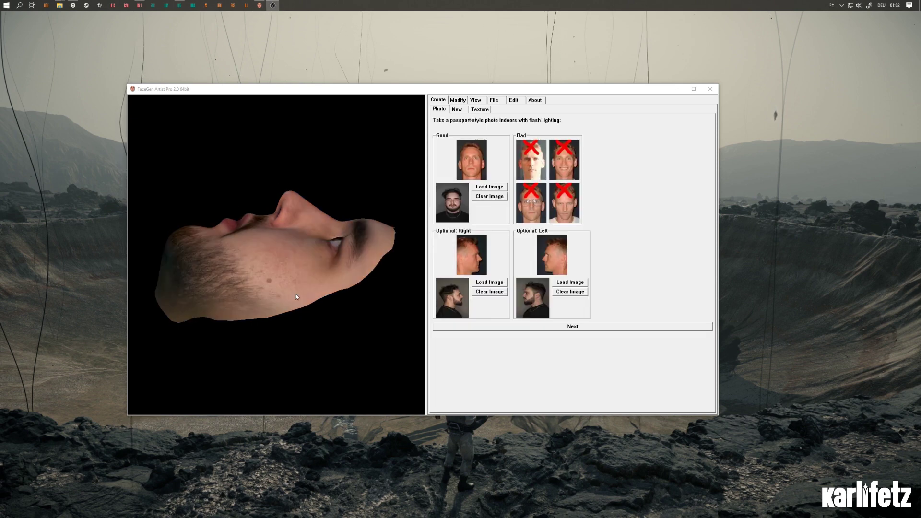
Rotate the generated head to a frontal view and turn it side to side to inspect it.
mouse_move(296, 293)
mouse_down()
mouse_move(294, 243)
mouse_move(322, 269)
mouse_move(325, 255)
mouse_move(321, 281)
mouse_up()
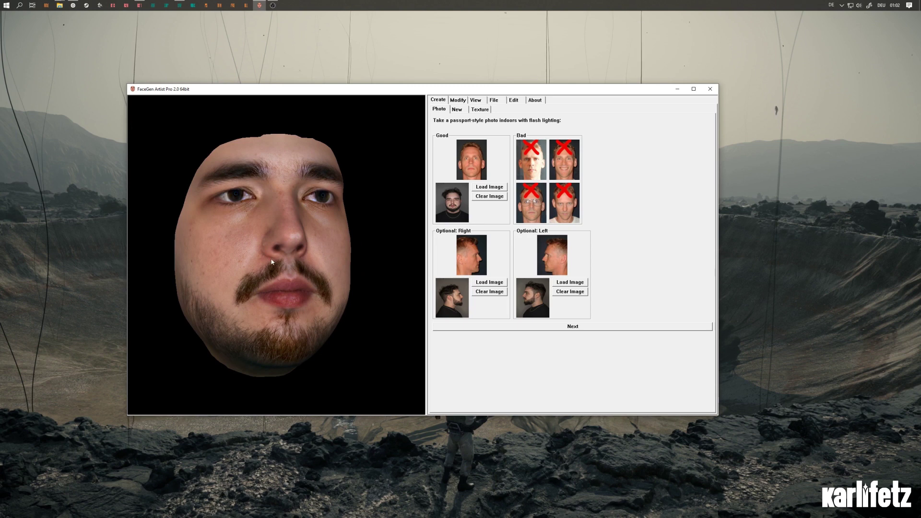
mouse_move(270, 259)
mouse_down()
mouse_move(292, 262)
mouse_move(249, 262)
mouse_move(310, 256)
mouse_move(285, 254)
mouse_move(296, 257)
mouse_move(299, 243)
mouse_move(321, 235)
mouse_up()
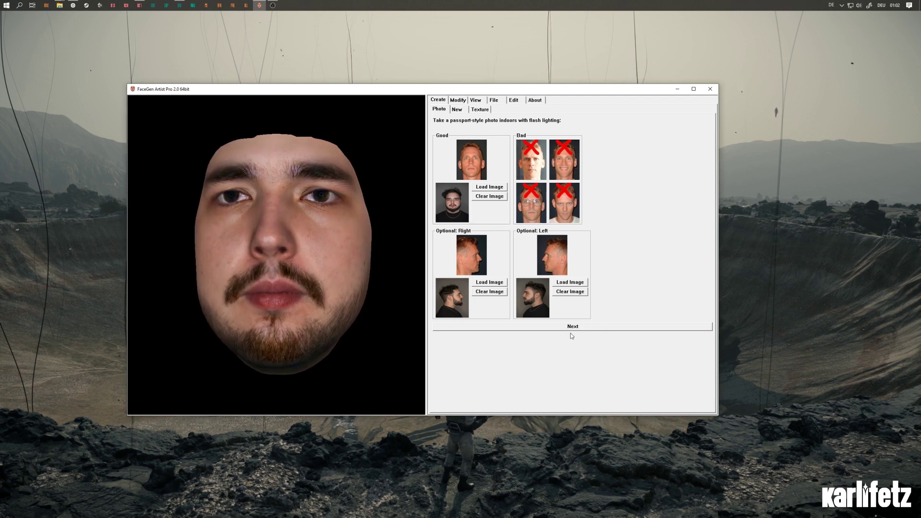
Set up the Genesis 8 Male export with parameter name Mokuba, then minimise FaceGen Artist.
click(496, 100)
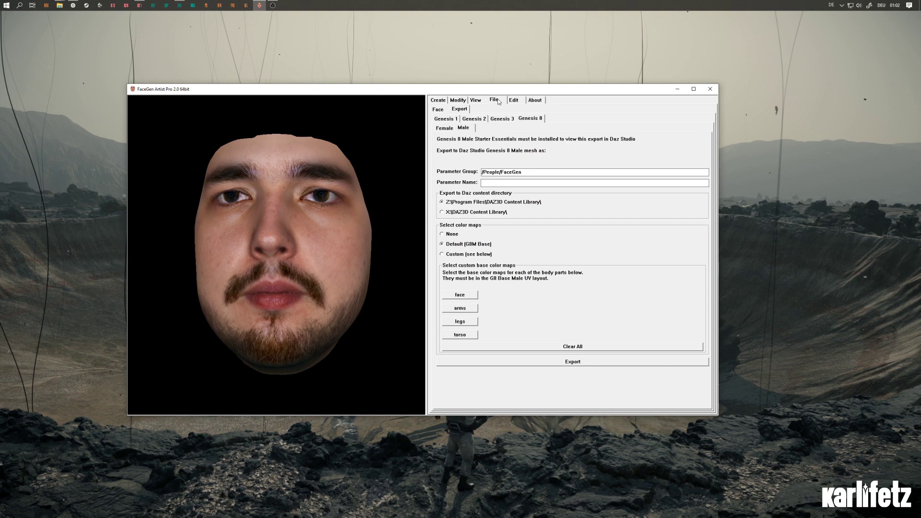
click(460, 112)
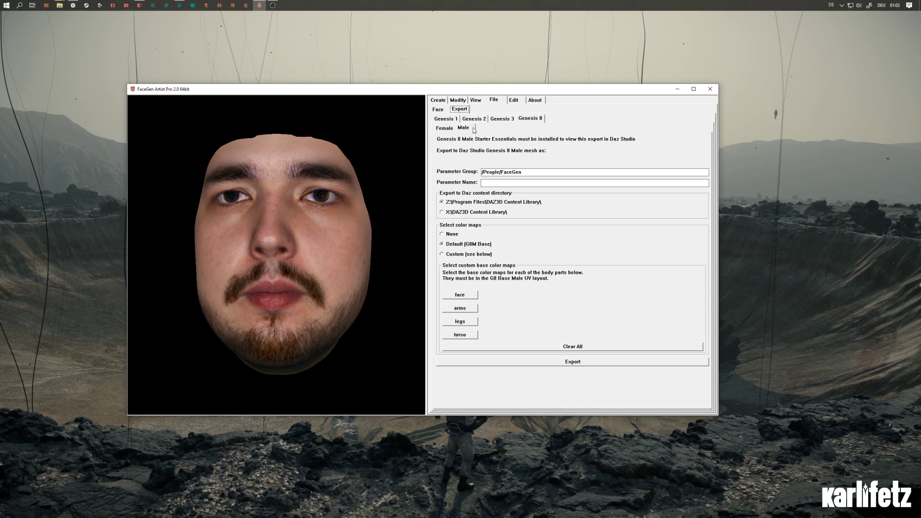
click(466, 128)
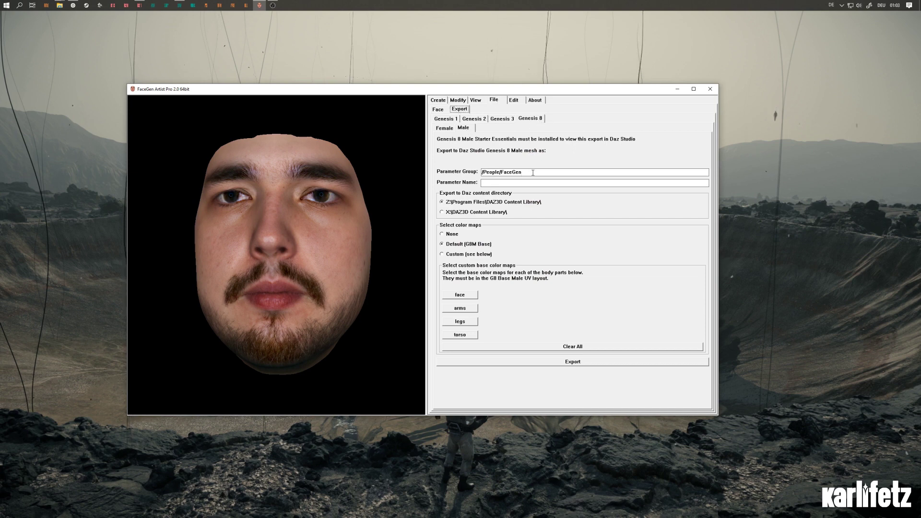
drag(483, 172, 532, 172)
click(533, 171)
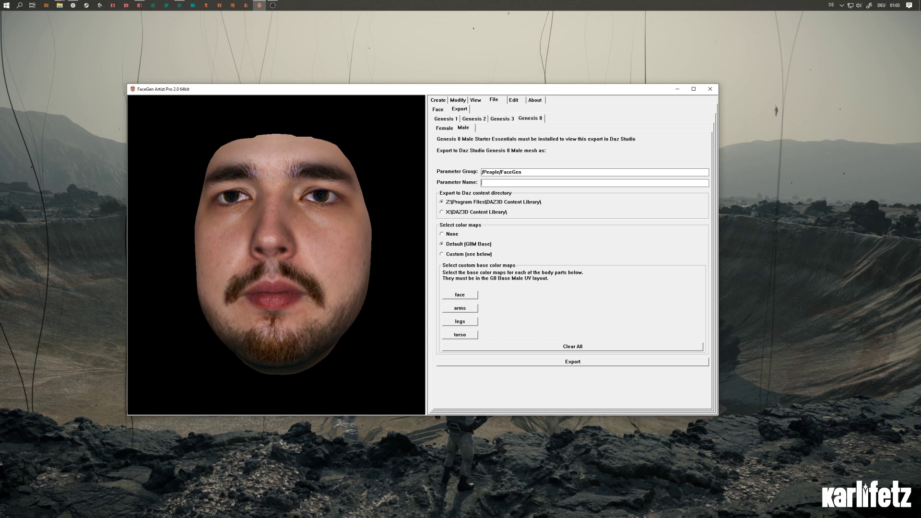
text(M)
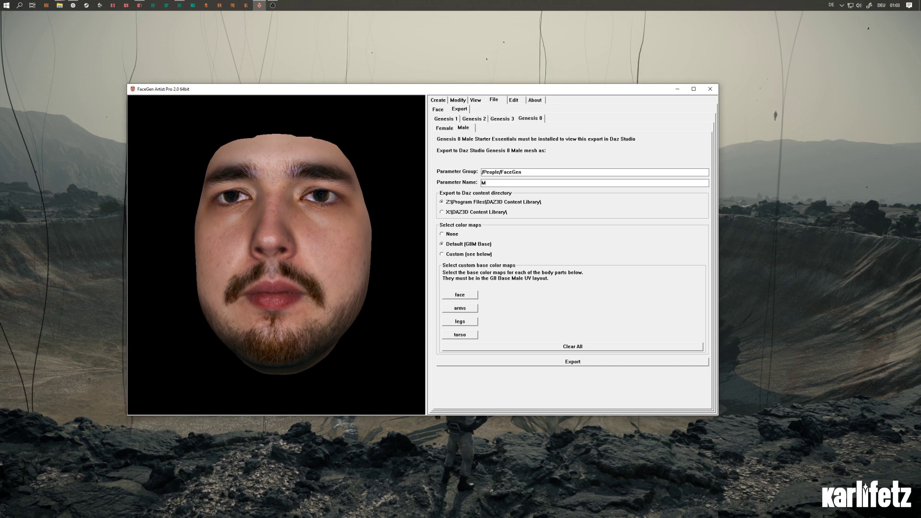
text(okuba)
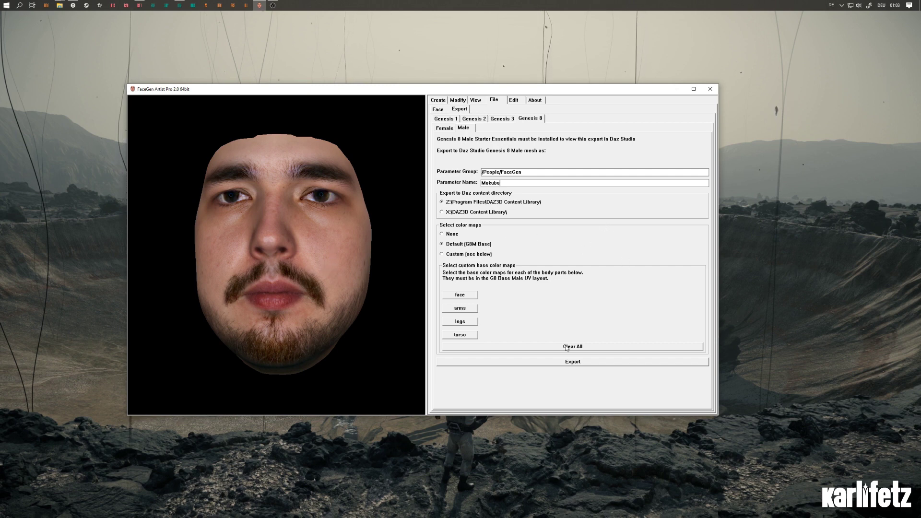
click(676, 89)
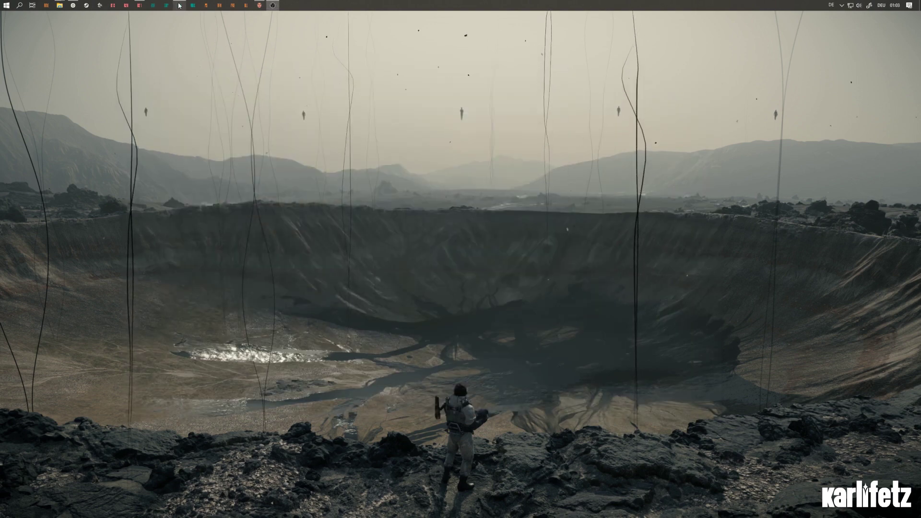
In Daz Studio, hide Beard 2 and drag the Mokuba morph slider to 100%.
click(179, 6)
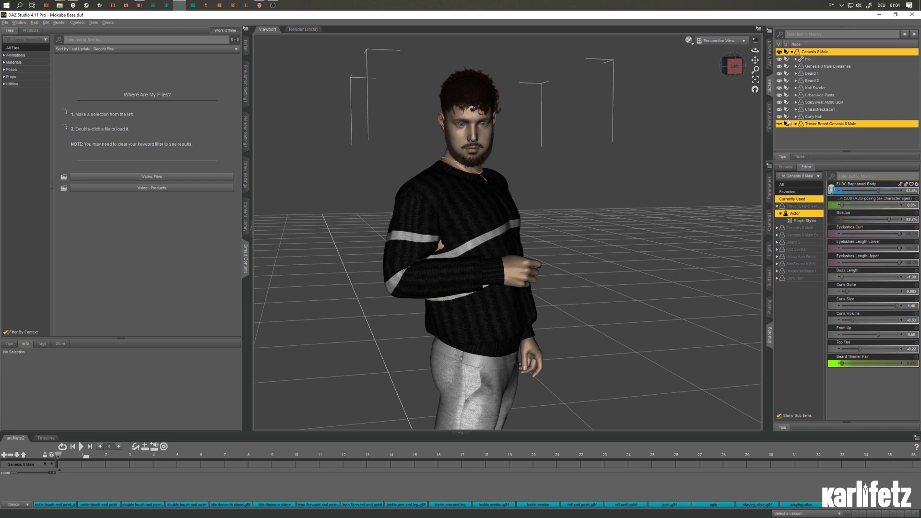
click(782, 81)
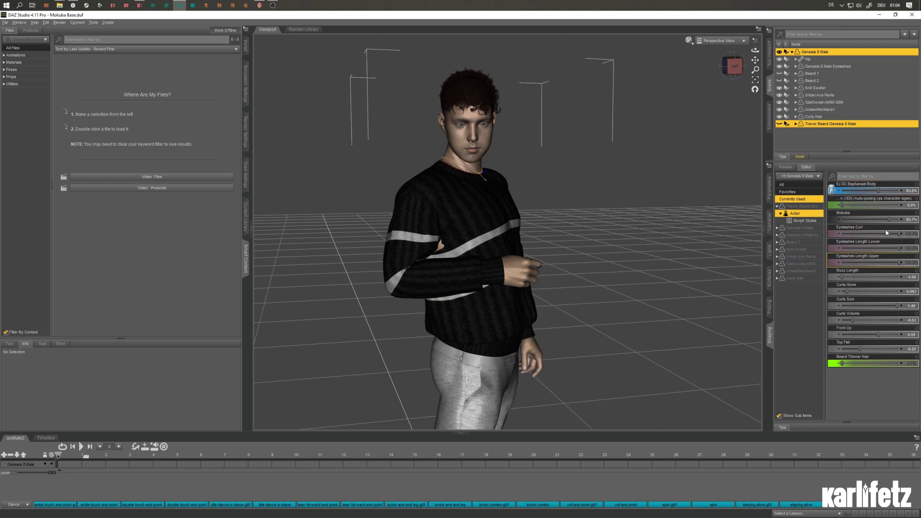
mouse_move(889, 218)
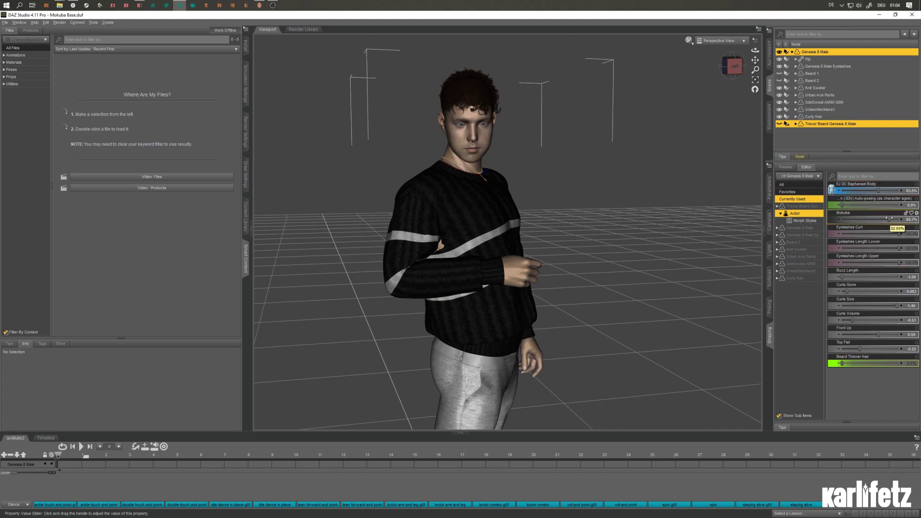
drag(892, 218, 857, 220)
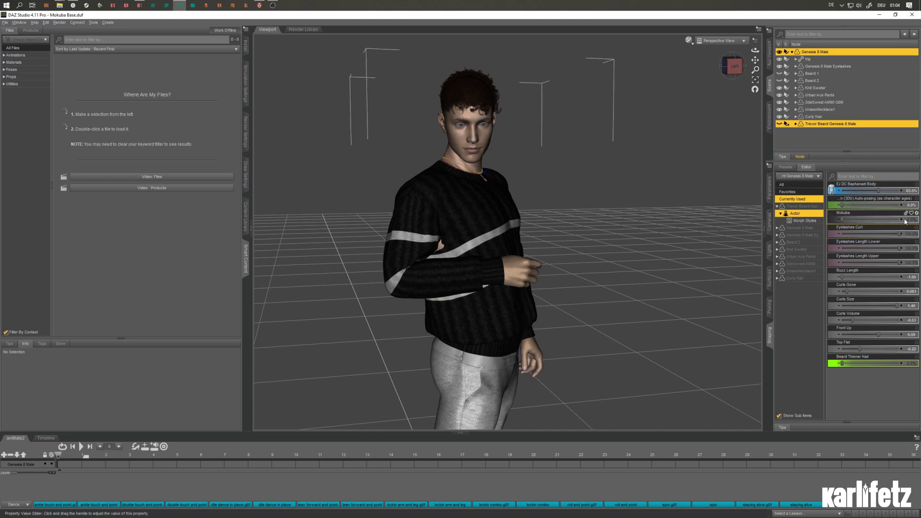
drag(904, 222, 915, 222)
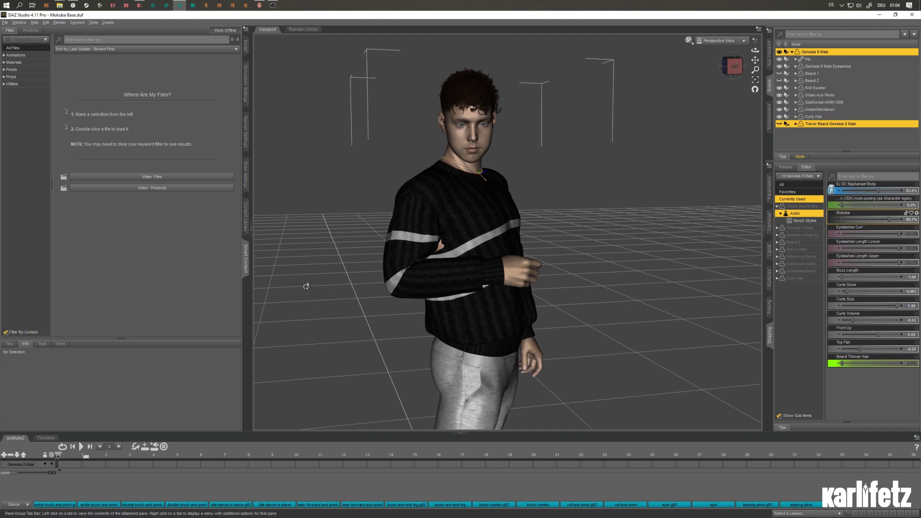
Look through the 200 Plus Head and Face Morphs page and its enlarged morph list images.
click(73, 6)
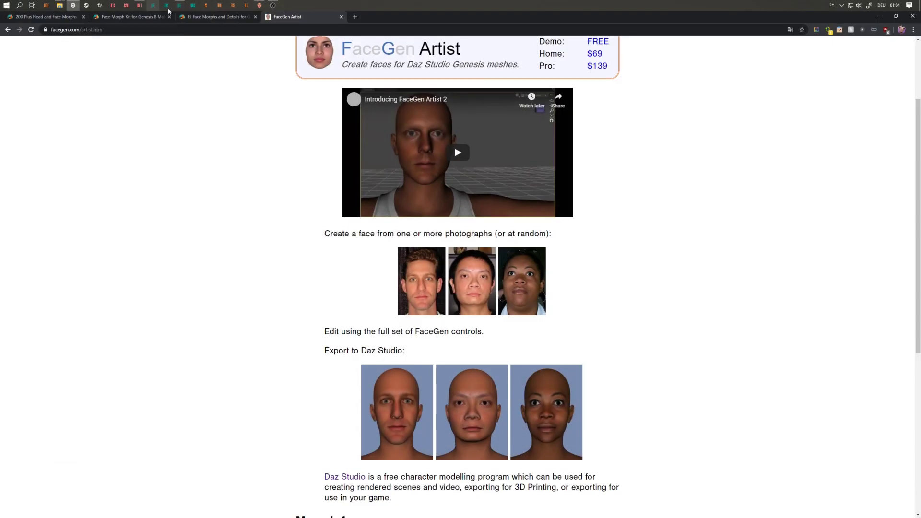
click(194, 17)
click(47, 17)
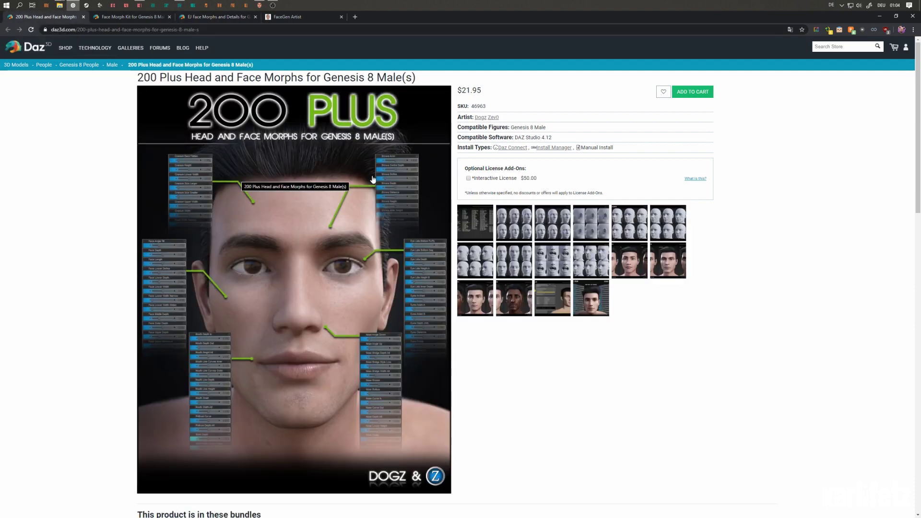
click(469, 220)
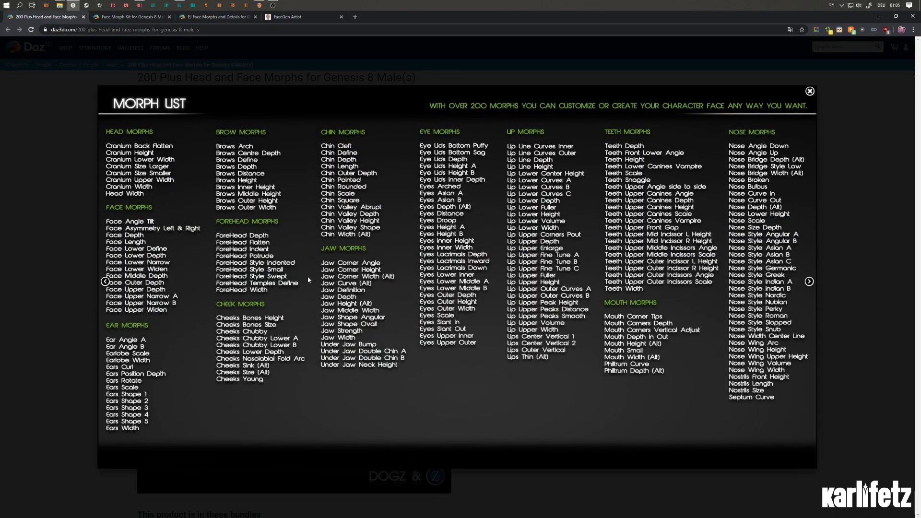
click(808, 281)
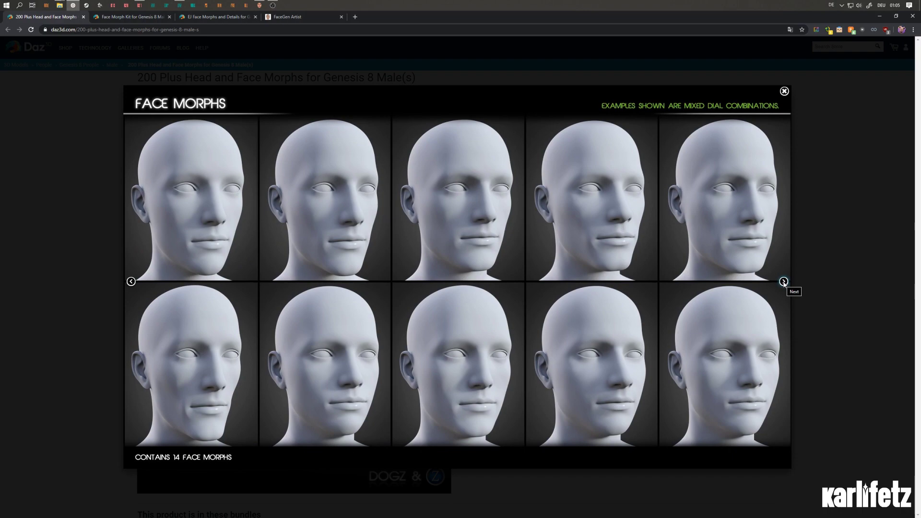
click(130, 281)
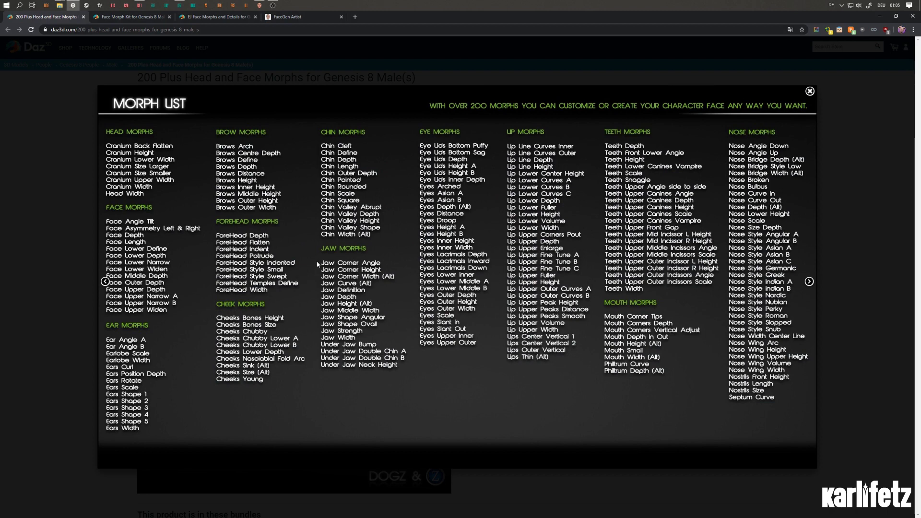
click(809, 90)
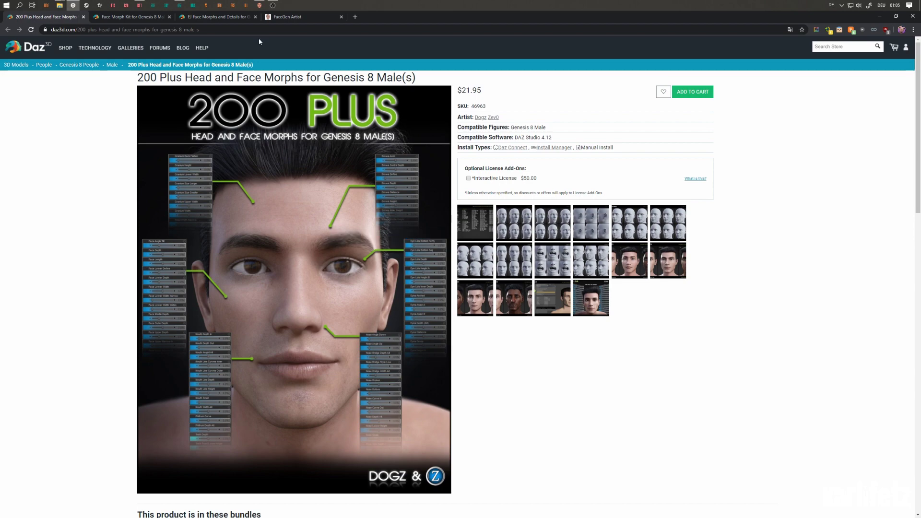
Check the Face Morph Kit and EJ Face Morphs and Details pages, then minimise the browser.
click(130, 17)
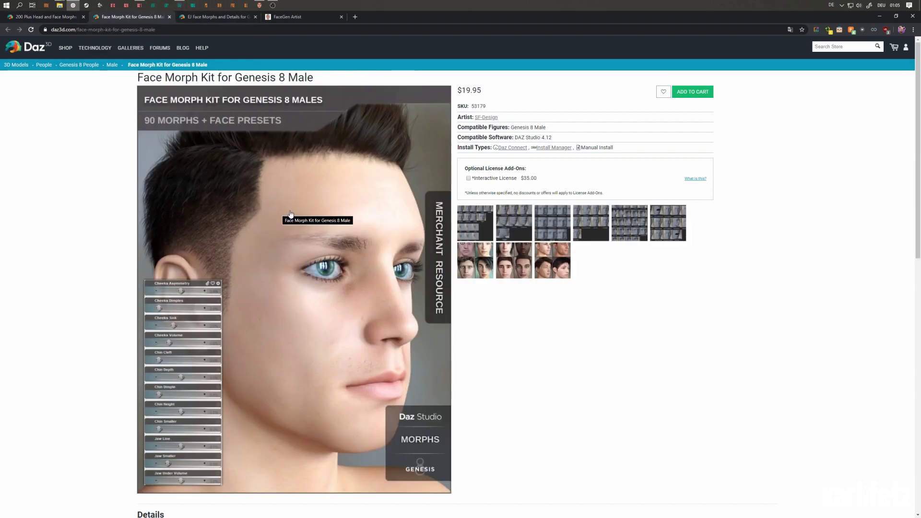
click(218, 17)
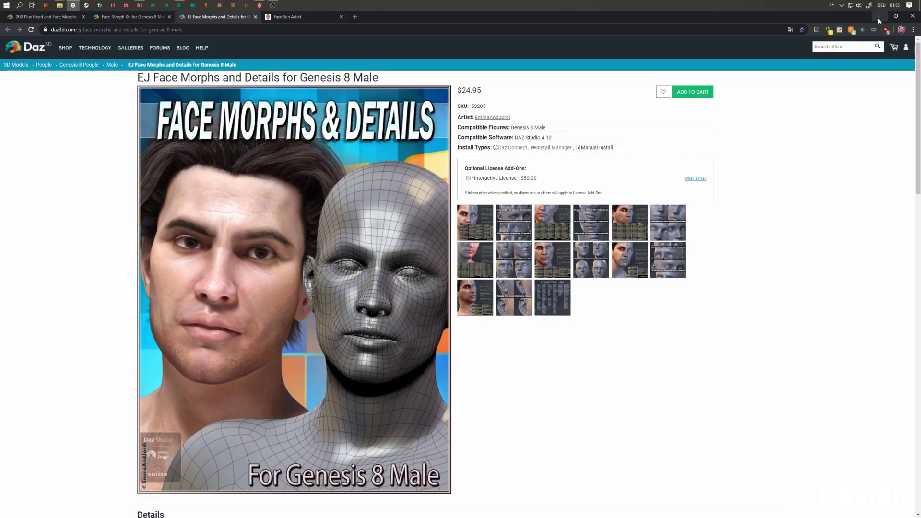
click(879, 16)
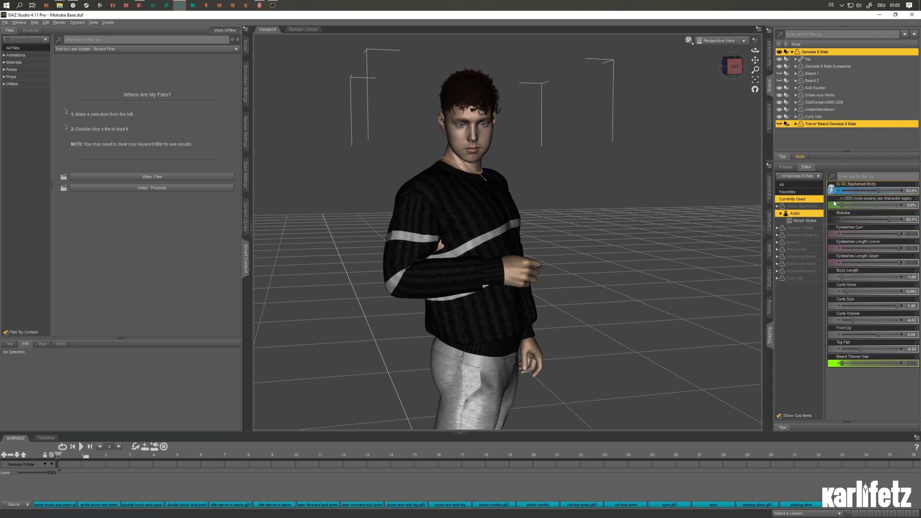
Turn Beard 1 and Beard 2 back on, orbit slightly, and minimise Daz Studio.
mouse_move(871, 216)
click(778, 74)
click(779, 81)
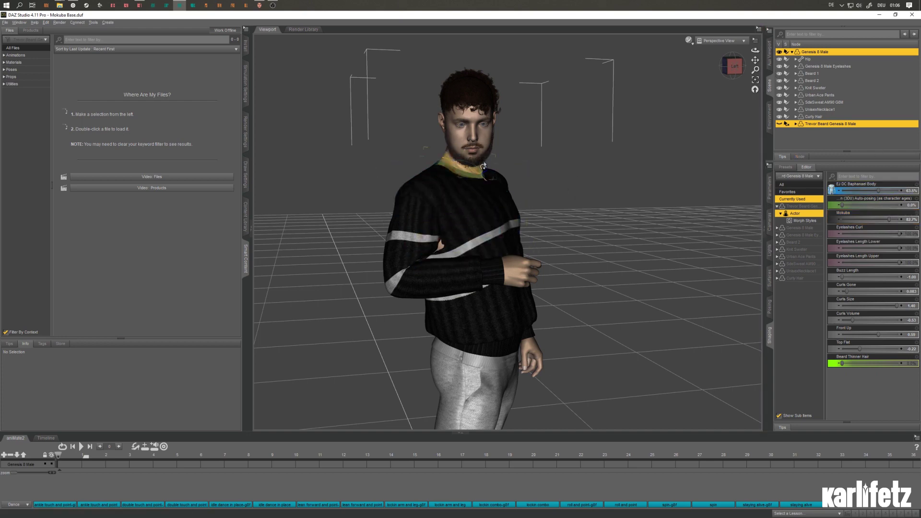
drag(734, 69, 732, 67)
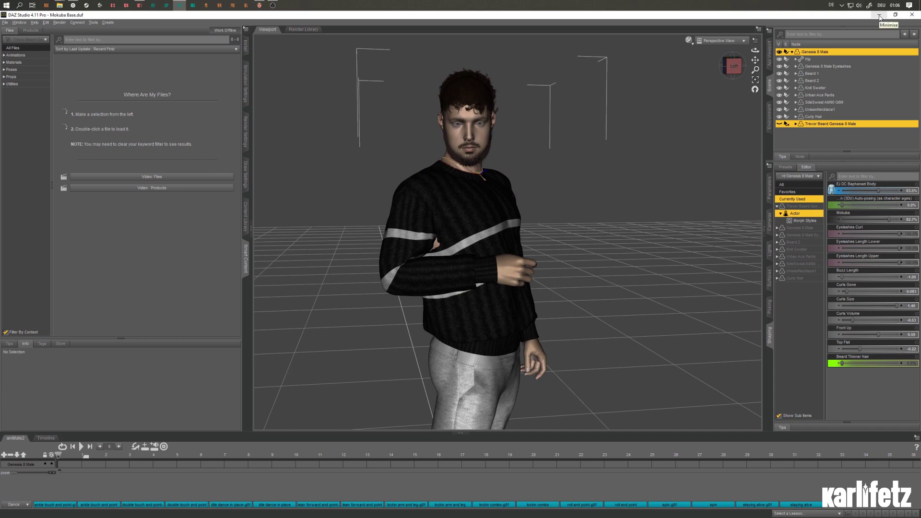
click(880, 15)
Switch Cinema 4D to the Tutorial R21 (User) layout.
click(140, 6)
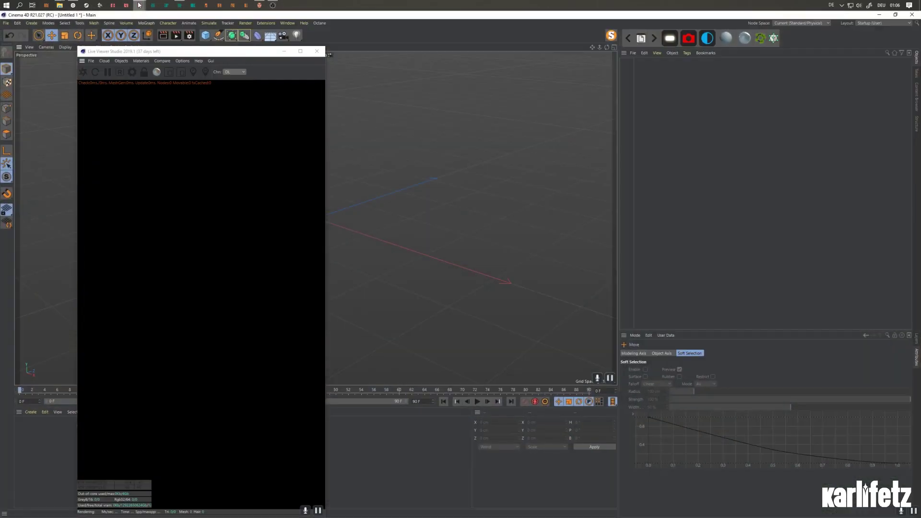
click(282, 24)
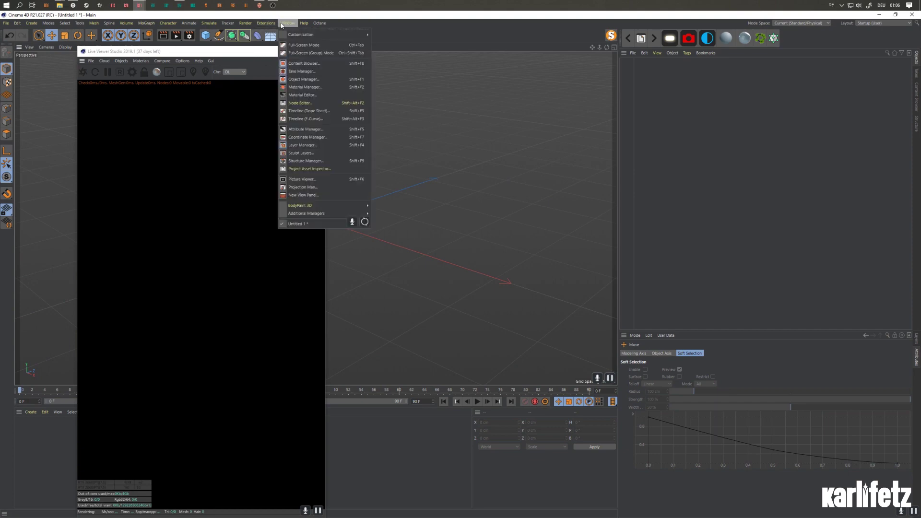
mouse_move(302, 35)
click(471, 149)
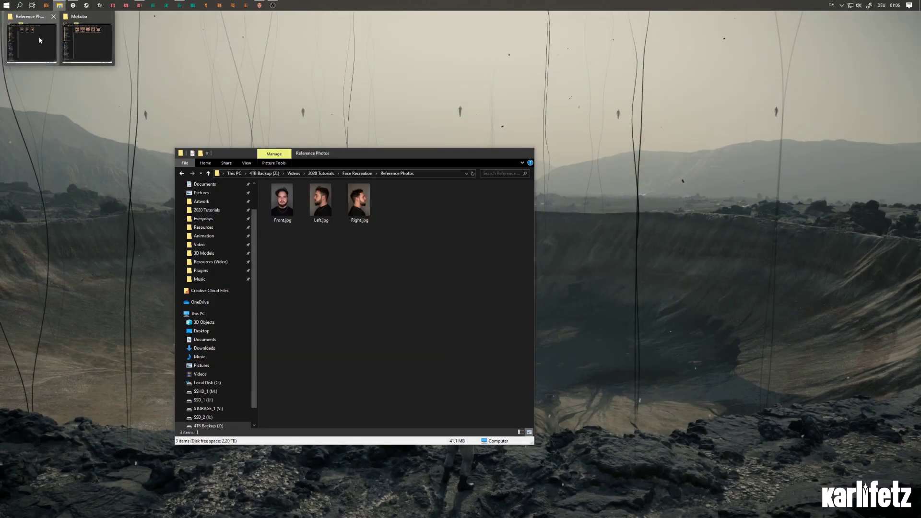
Drag Tutorial Scene.c4d from the Face Recreation folder into the 3D view.
click(39, 39)
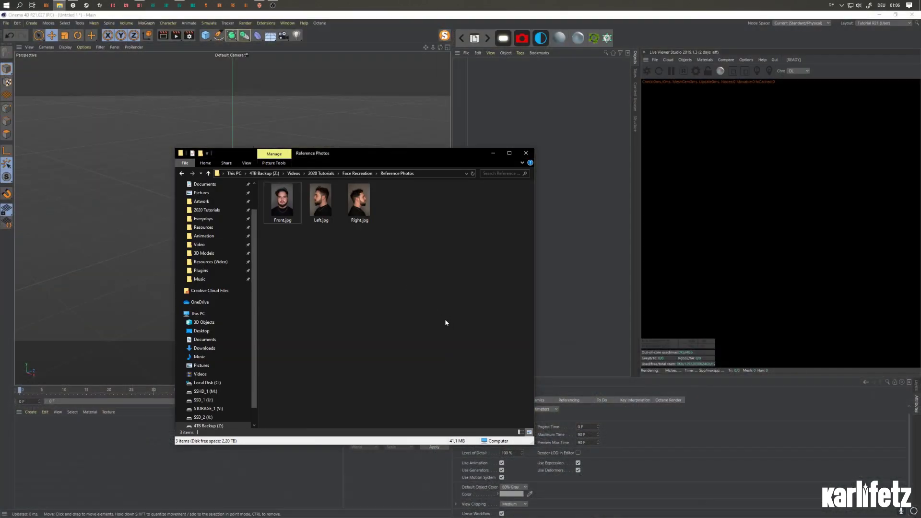
click(357, 174)
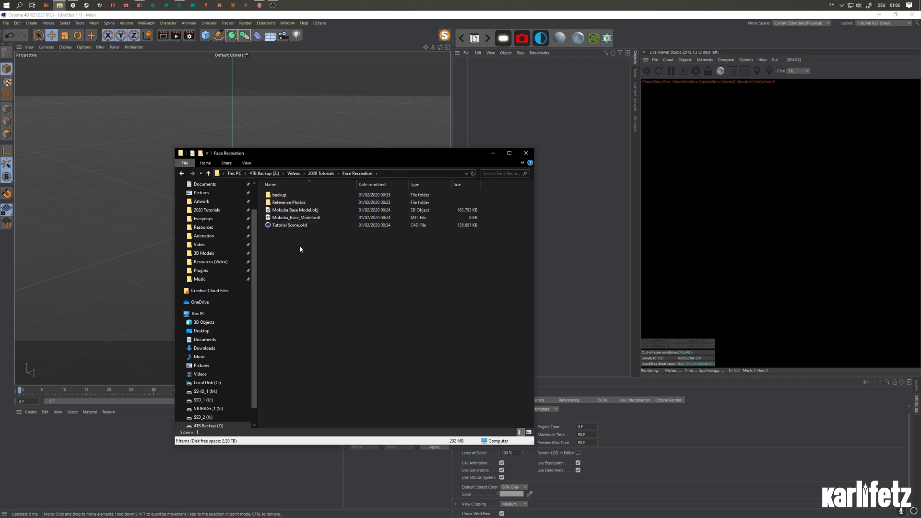
drag(291, 225, 209, 121)
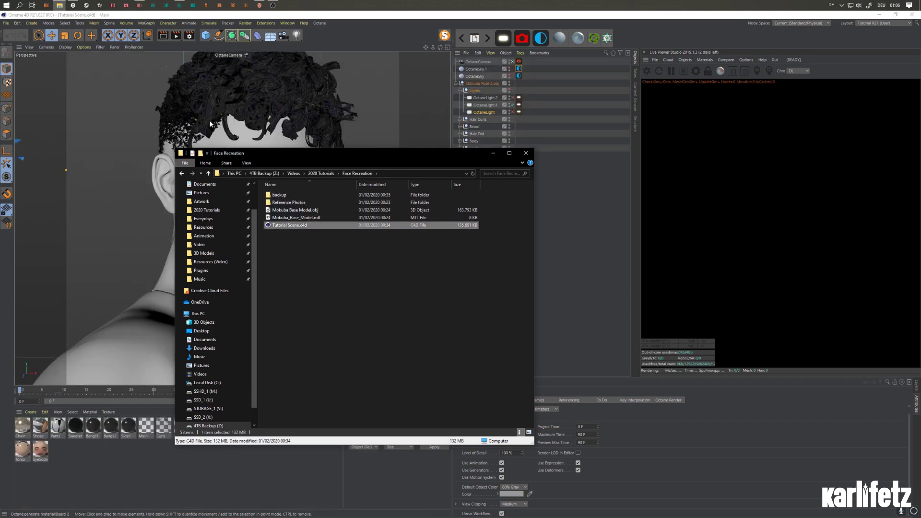
click(492, 153)
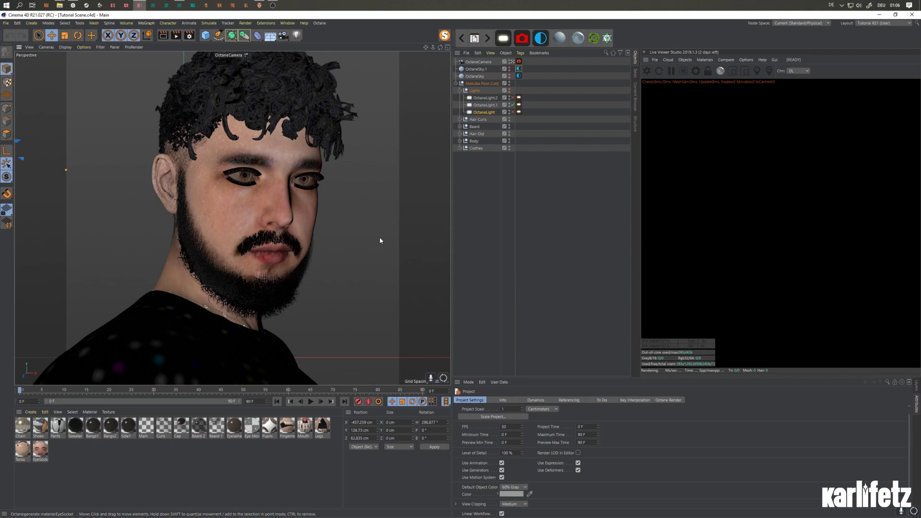
mouse_move(60, 6)
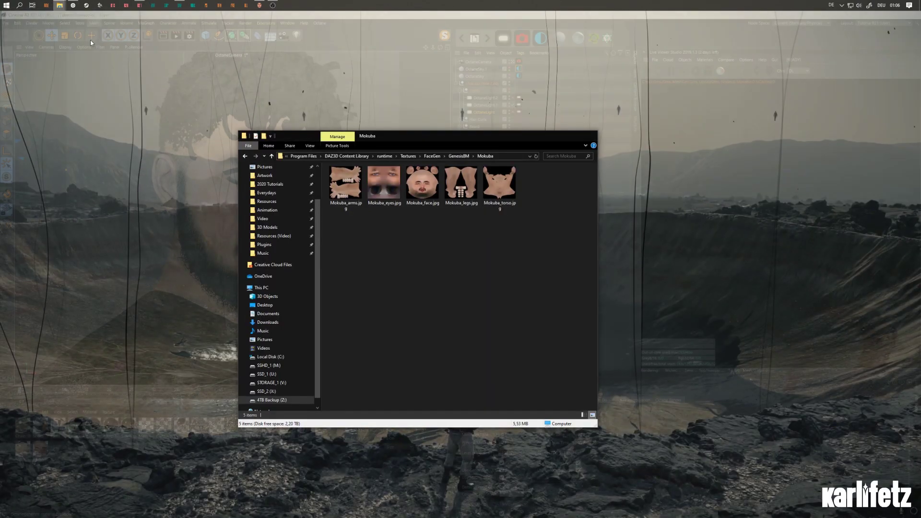
click(90, 40)
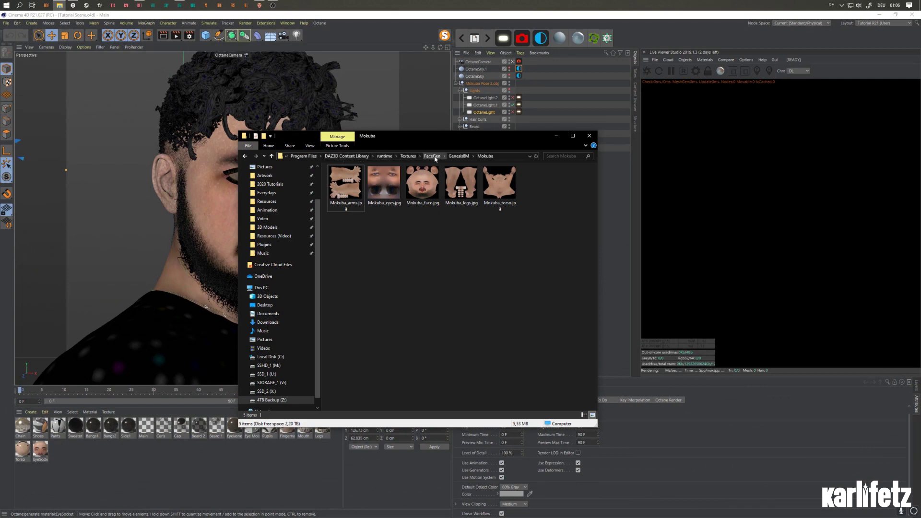
click(459, 156)
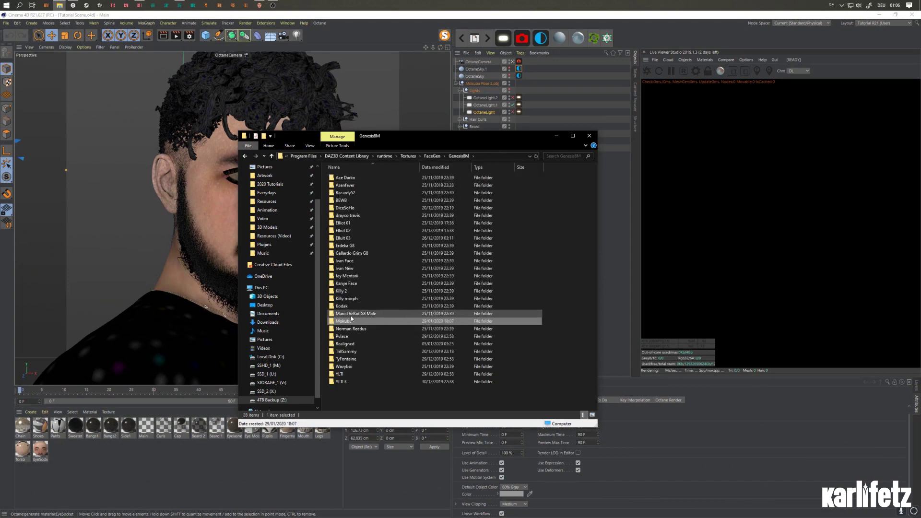
double_click(356, 317)
double_click(423, 186)
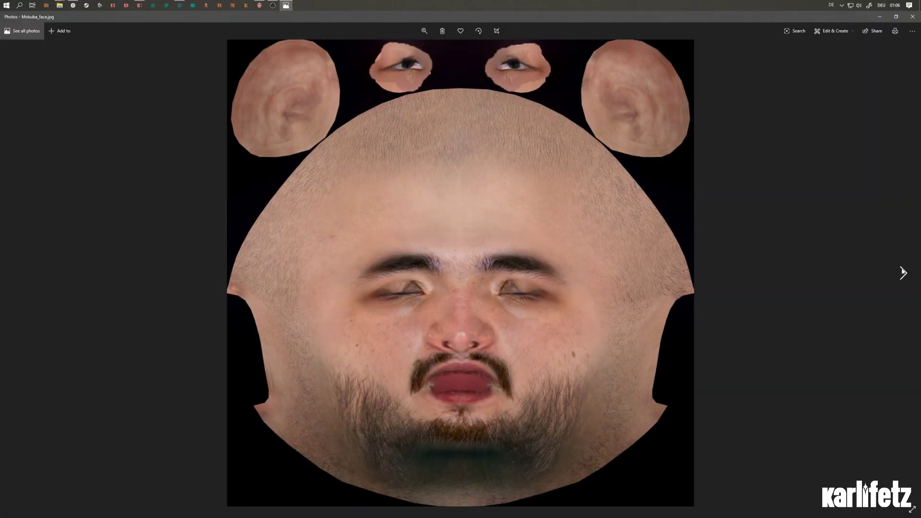
click(912, 16)
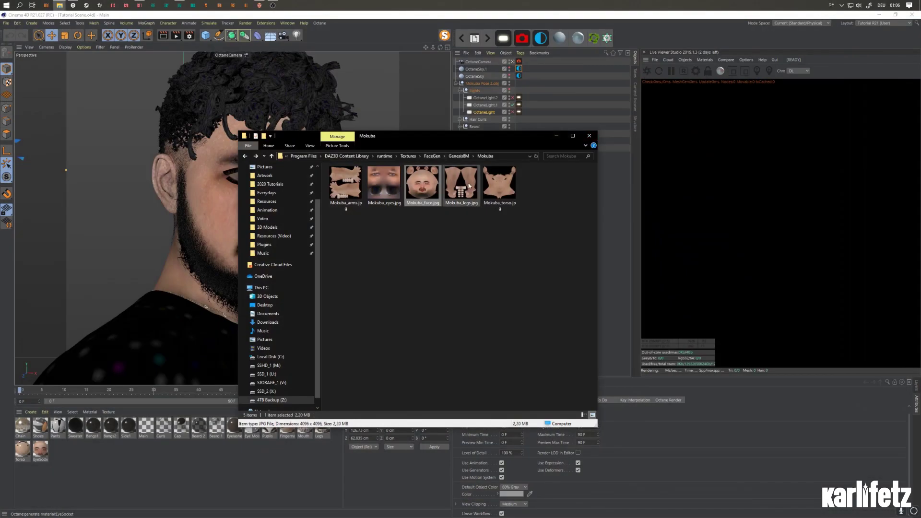
double_click(500, 184)
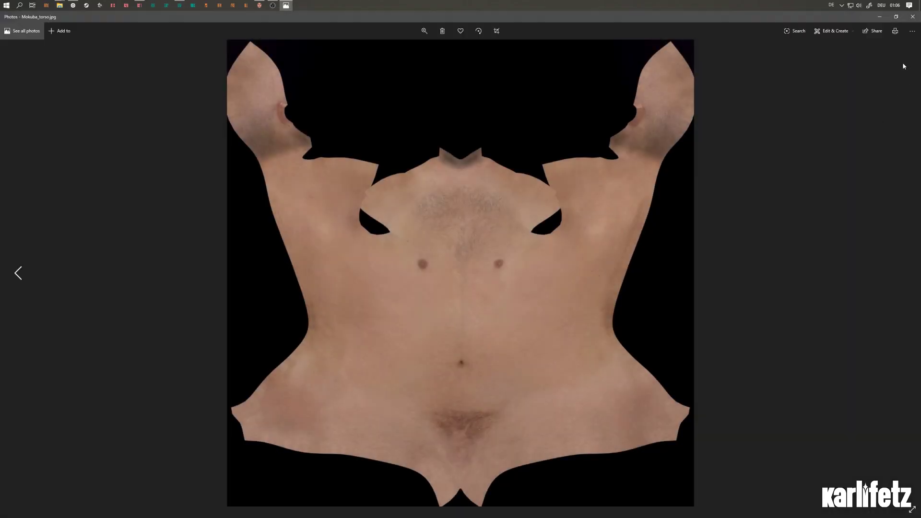
key(Escape)
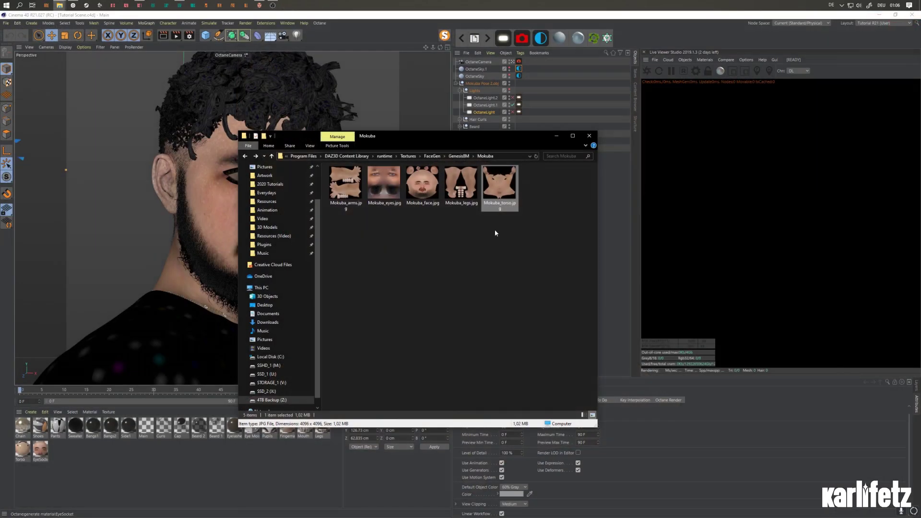
click(561, 135)
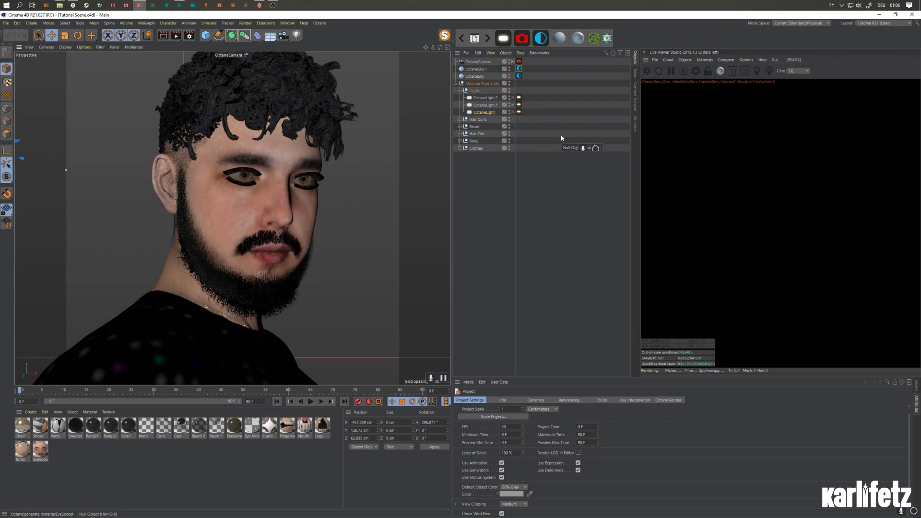
In the EyeSocket node graph, delete the unused ImageTexture, RgbSpectrum and Scattering nodes.
double_click(40, 450)
click(126, 145)
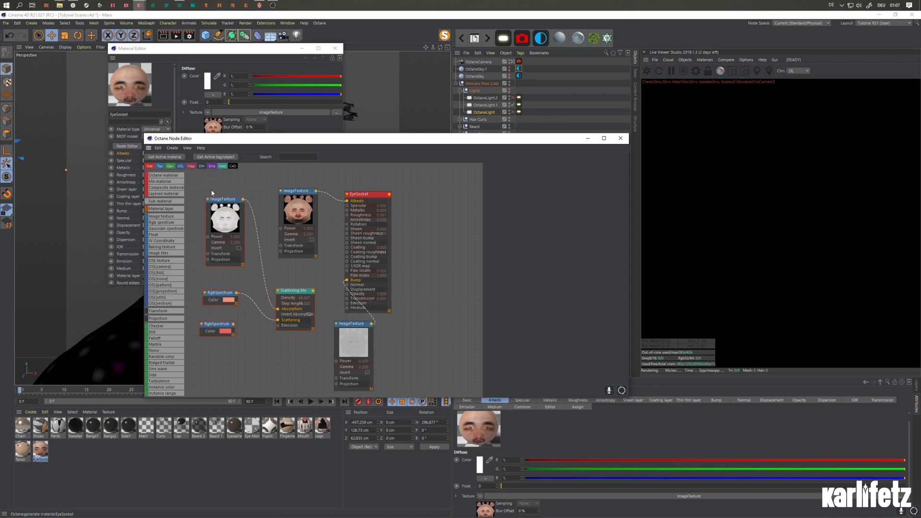
drag(219, 207, 269, 350)
key(Delete)
click(293, 301)
key(Delete)
Move the bump ImageTexture node under the face texture and set its Power to 0.3.
drag(350, 337, 297, 279)
click(297, 216)
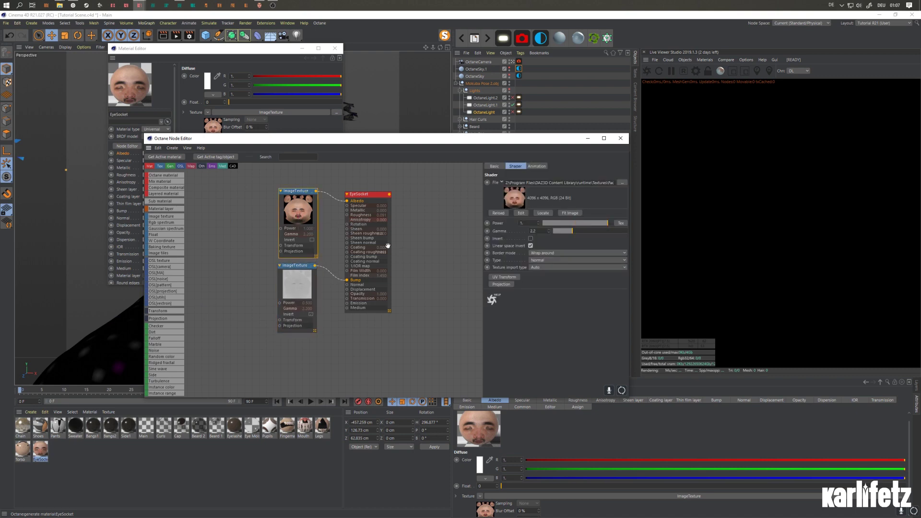
click(285, 279)
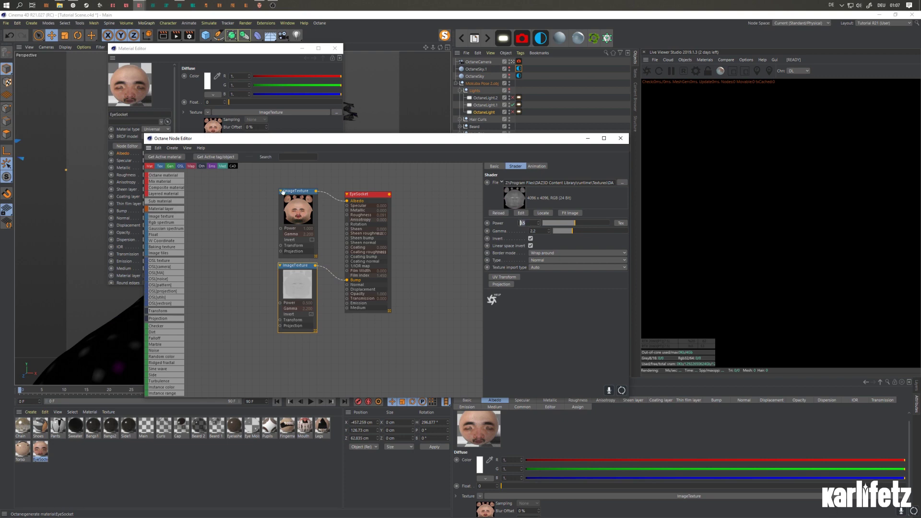
text(0.3)
key(Return)
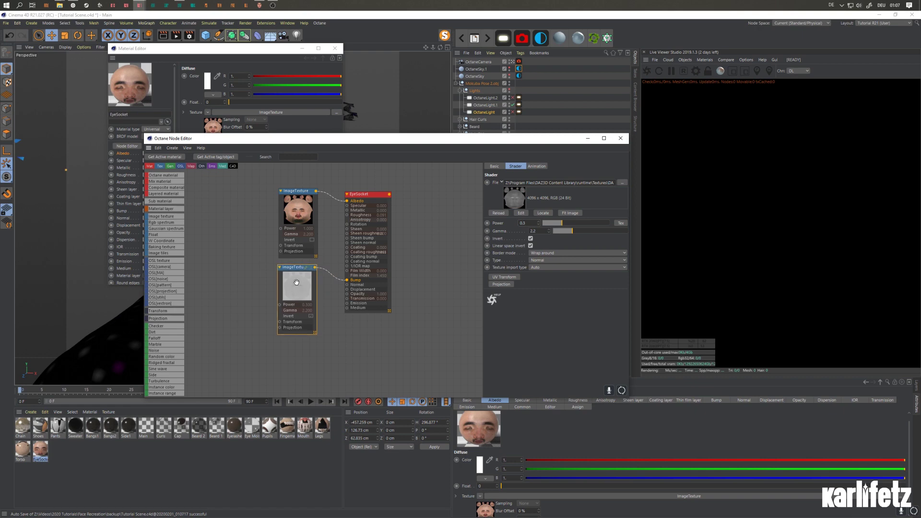
Preview the face texture image from the Mokuba textures folder.
click(293, 214)
click(59, 5)
click(99, 47)
double_click(430, 190)
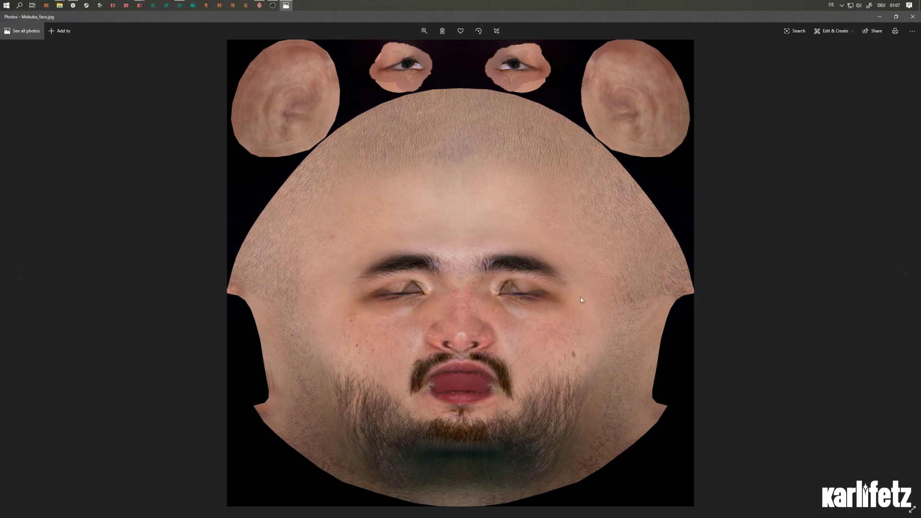
click(911, 17)
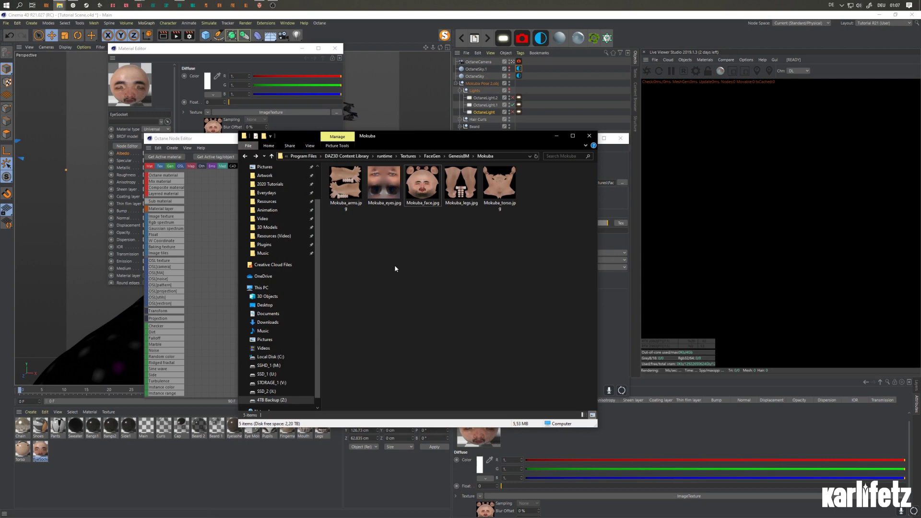
click(589, 135)
Check the lower ImageTexture's file path without changing it, then close the node graph.
click(285, 281)
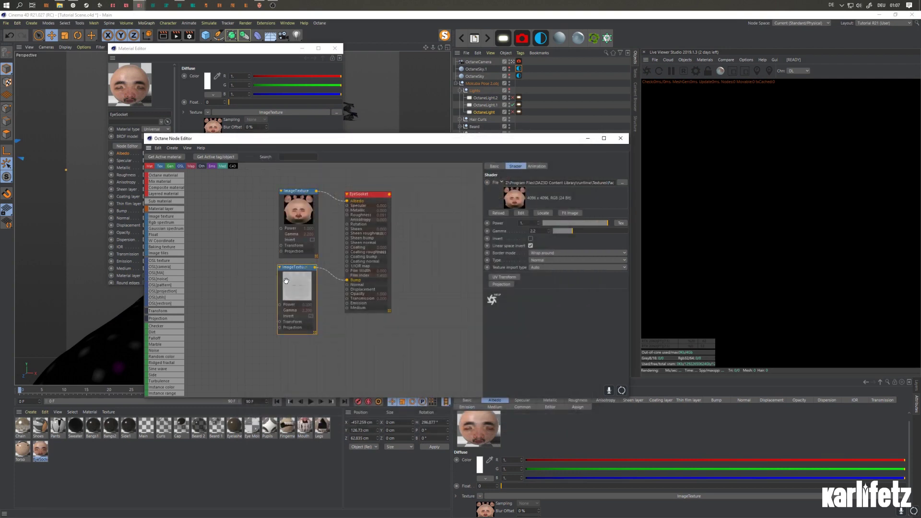
click(583, 183)
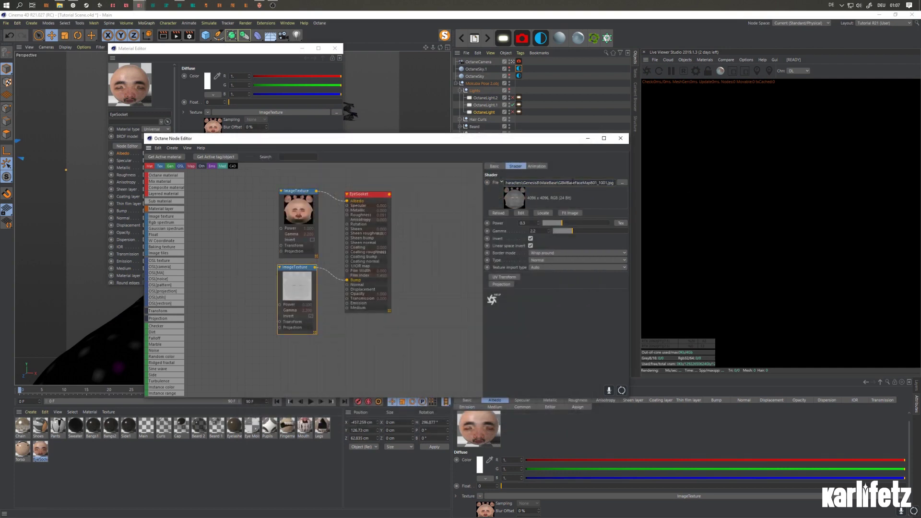
click(622, 183)
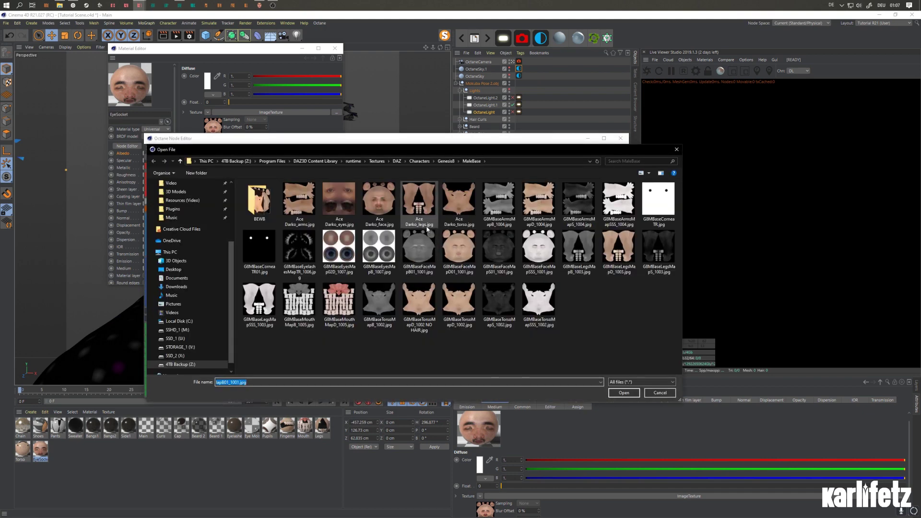
click(677, 149)
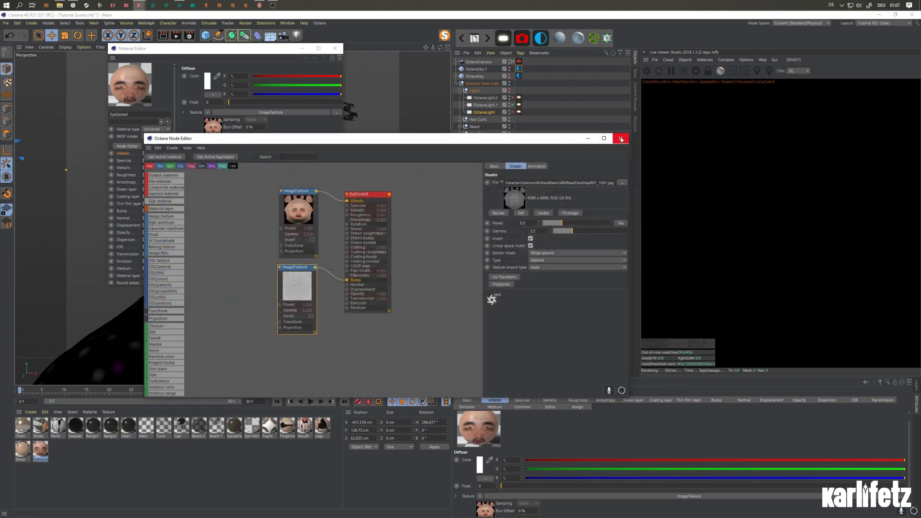
click(622, 139)
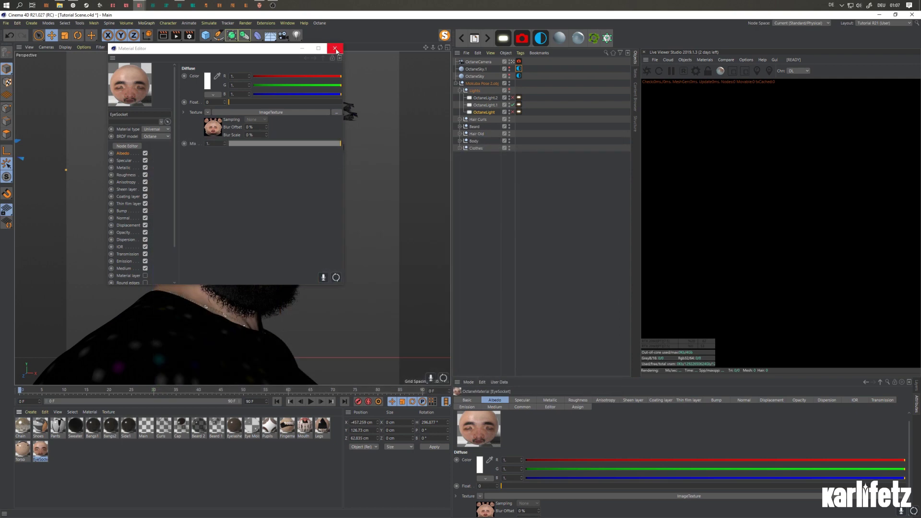
Restart the Octane live render, enable the rim light behind the head, and enlarge the Live Viewer.
click(647, 75)
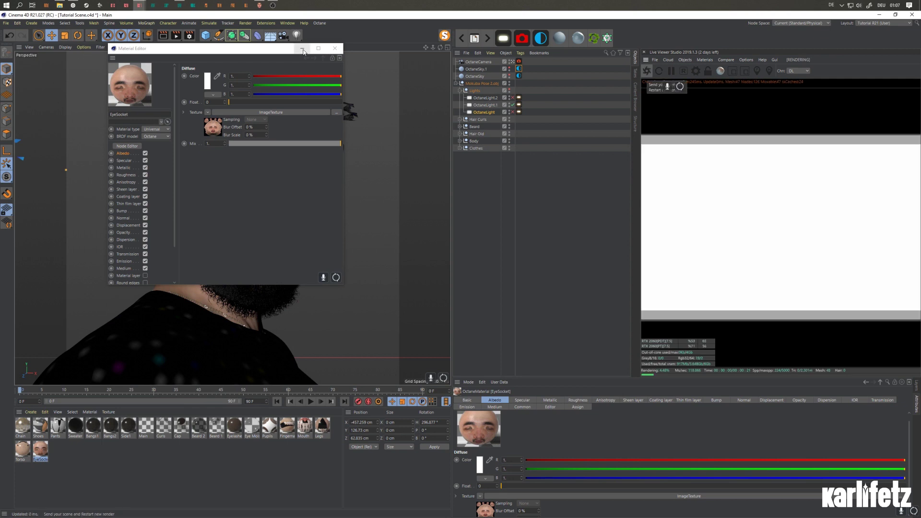
click(335, 48)
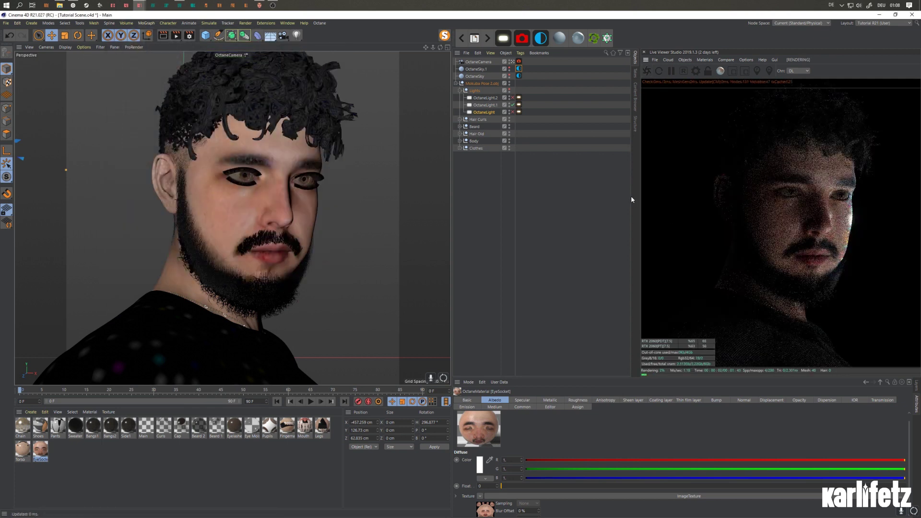
click(513, 98)
click(512, 106)
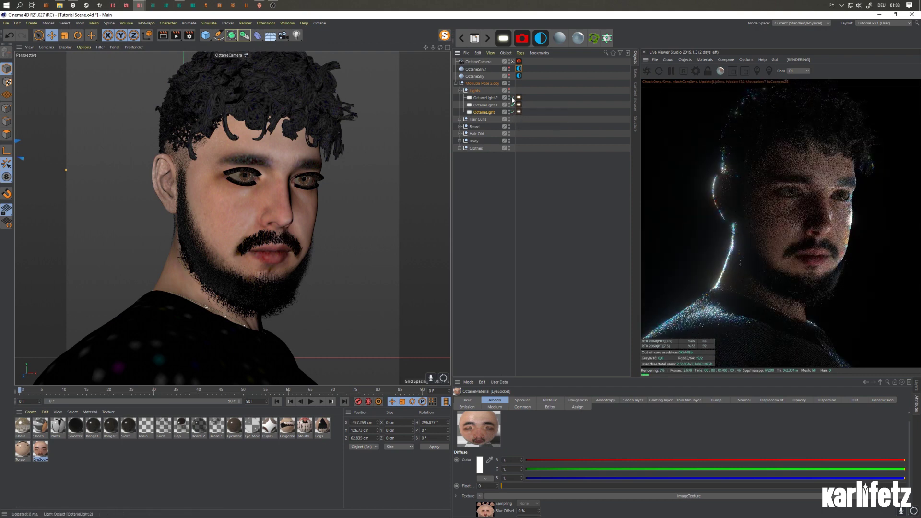
click(512, 101)
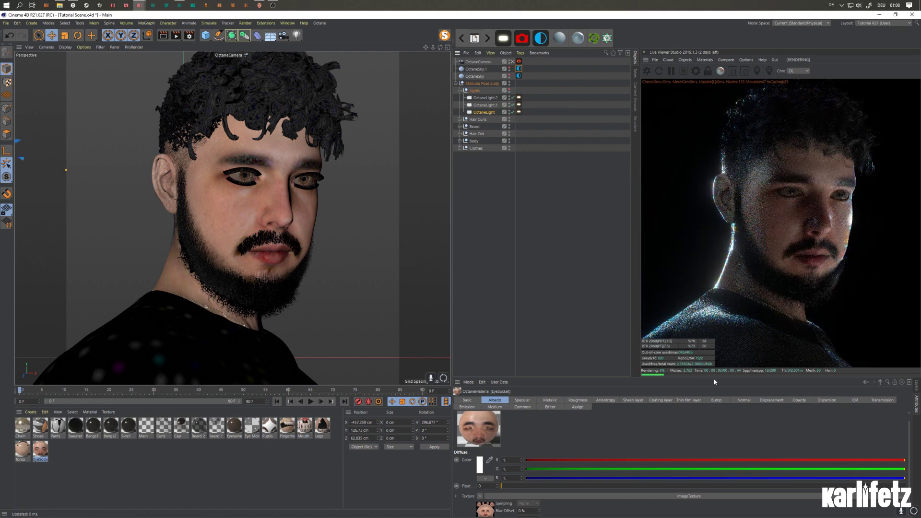
drag(714, 377, 714, 472)
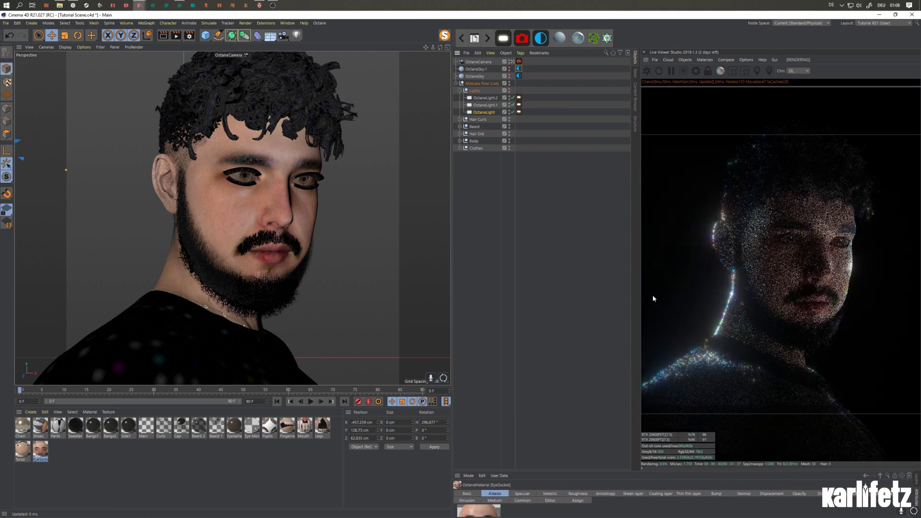
drag(640, 276, 544, 281)
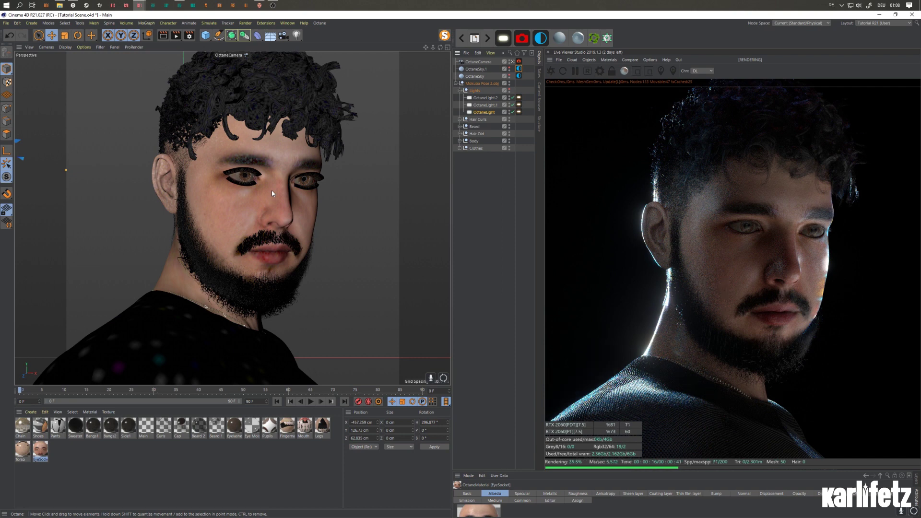
Widen the Object Manager and expand the Clothes, Body and Hair Old groups.
click(460, 149)
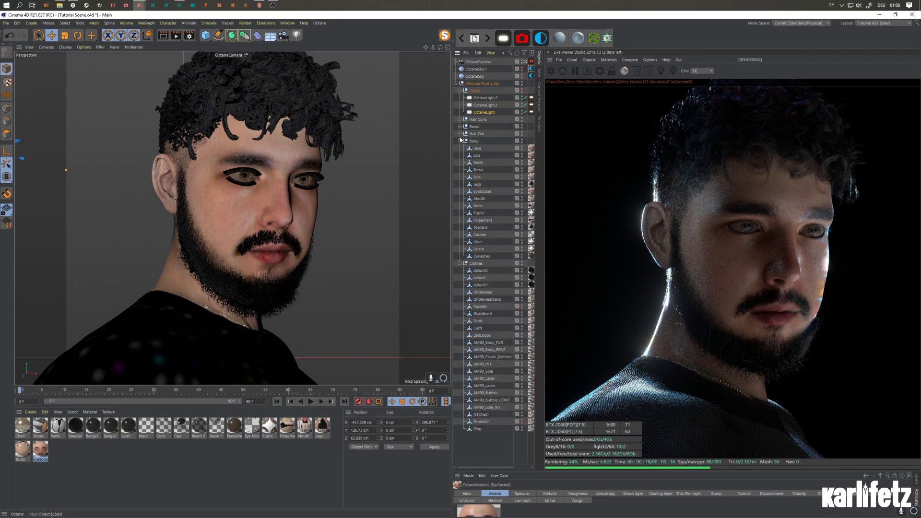
click(460, 141)
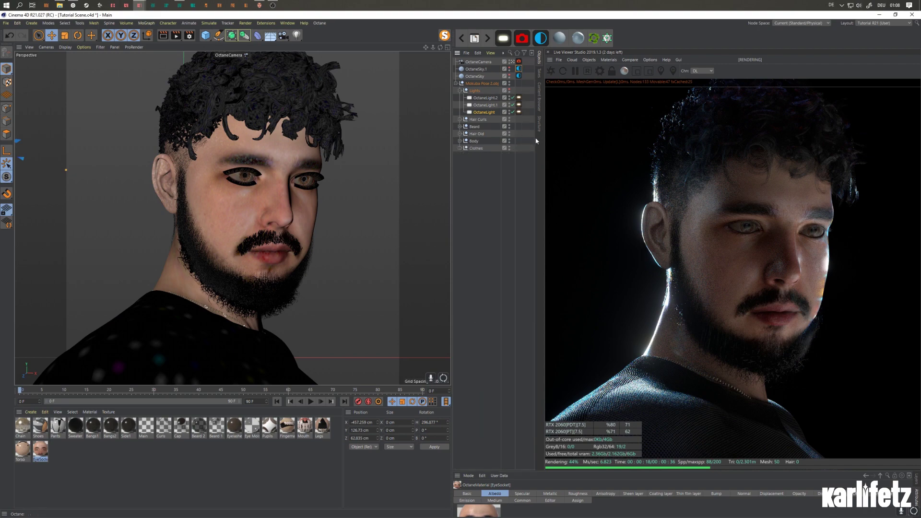
drag(536, 177, 582, 180)
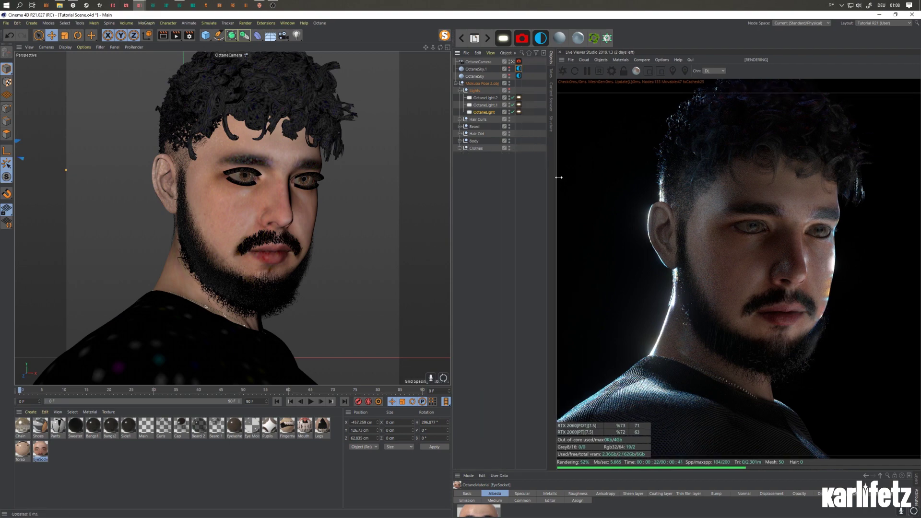
click(460, 149)
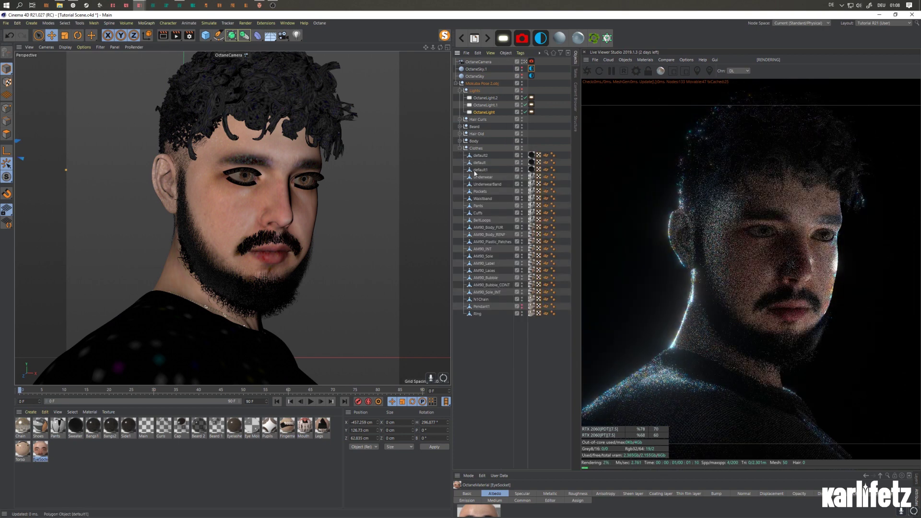
click(460, 149)
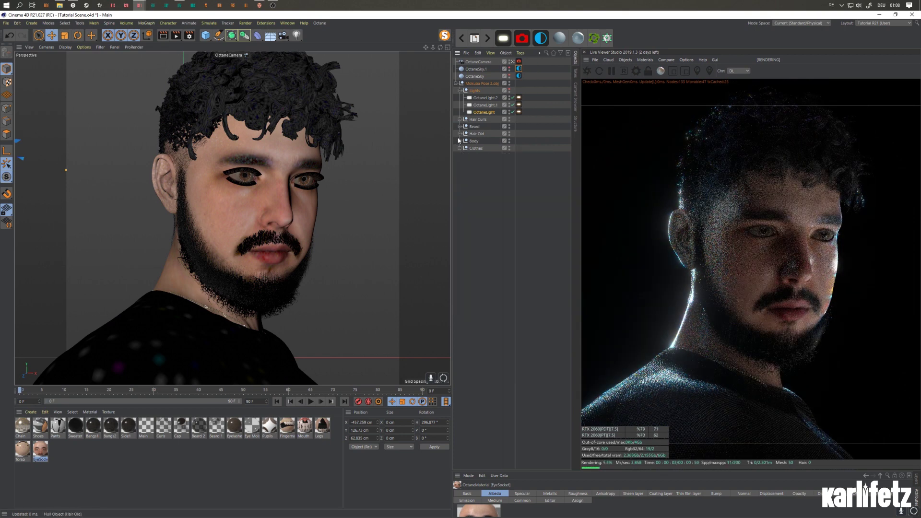
click(459, 141)
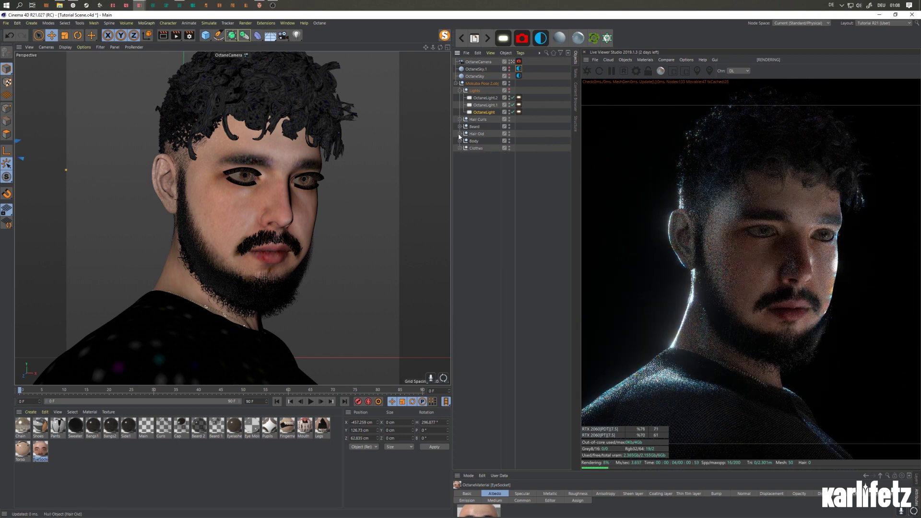
click(460, 133)
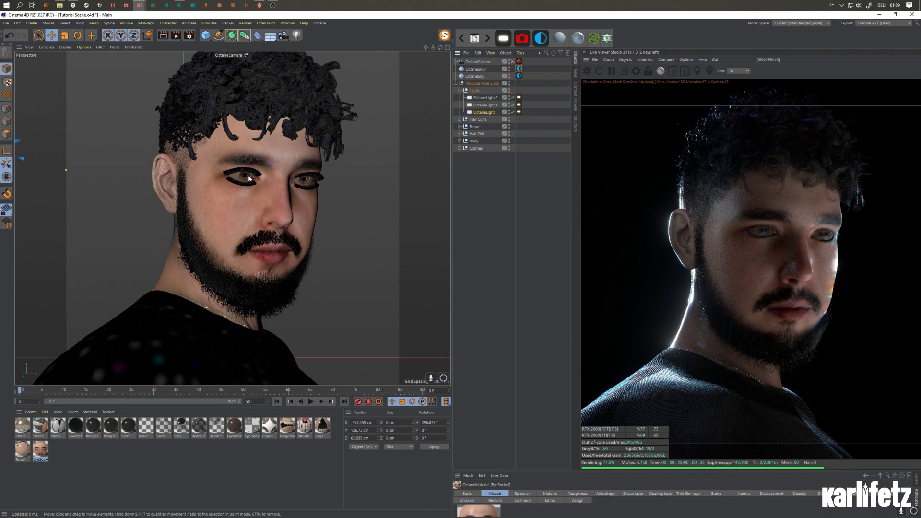
click(60, 5)
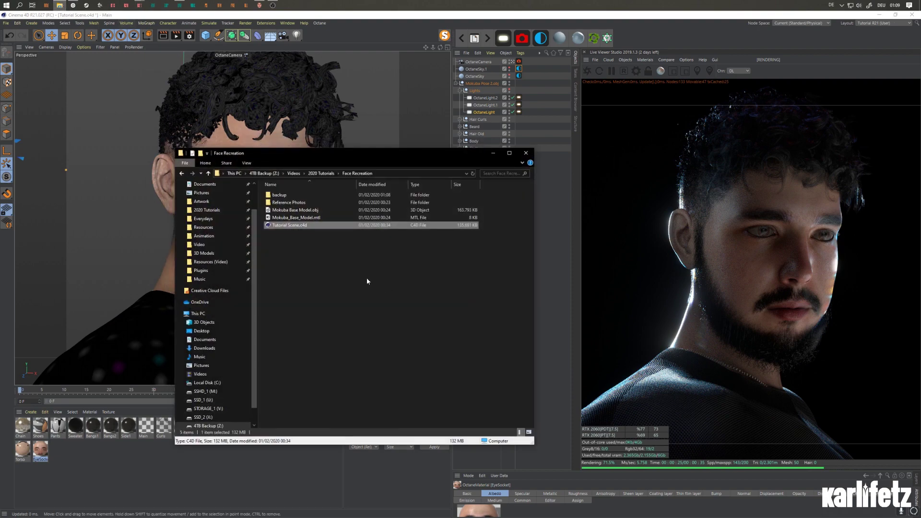
click(366, 280)
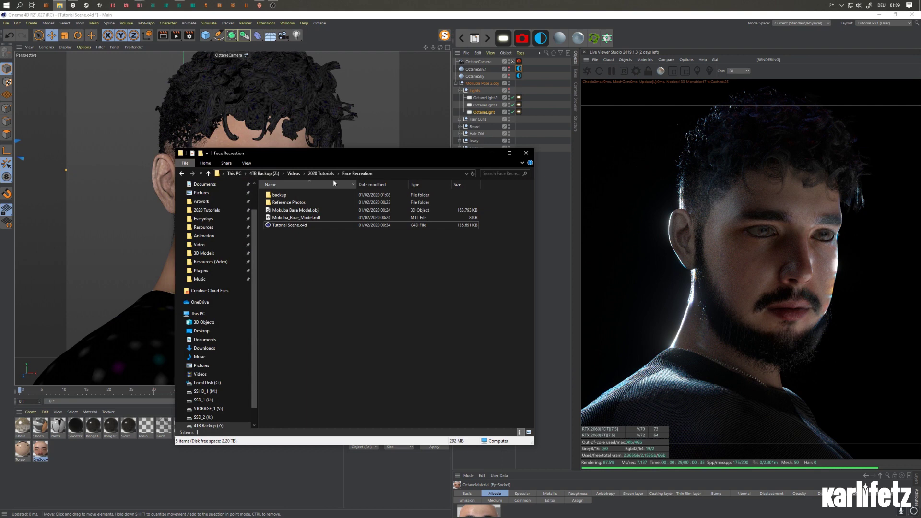
click(493, 153)
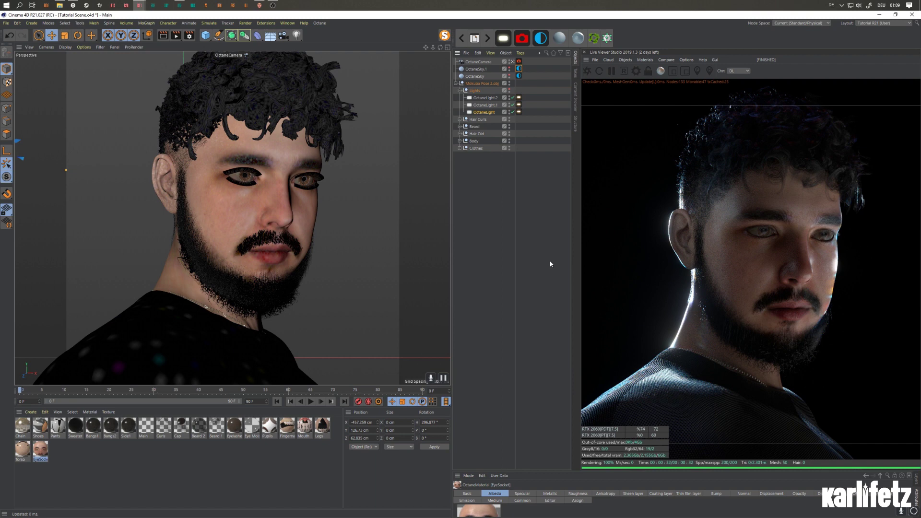
click(199, 428)
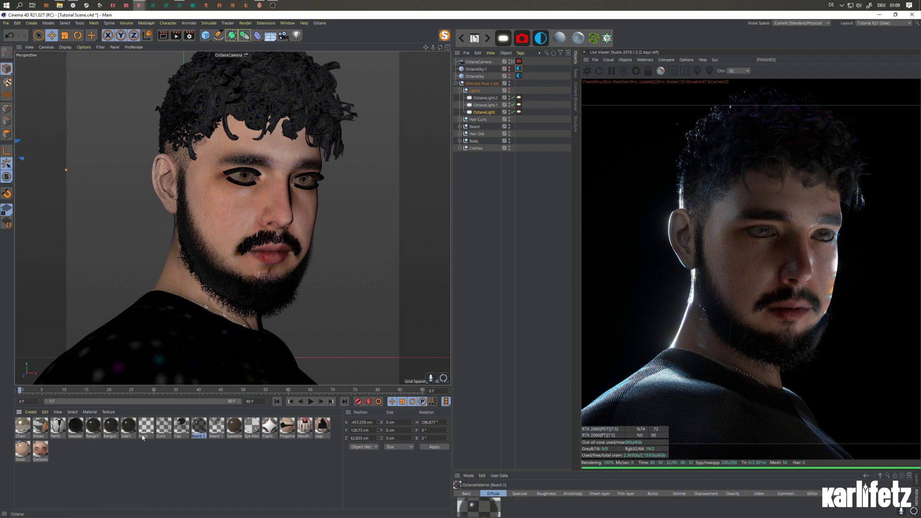
click(226, 477)
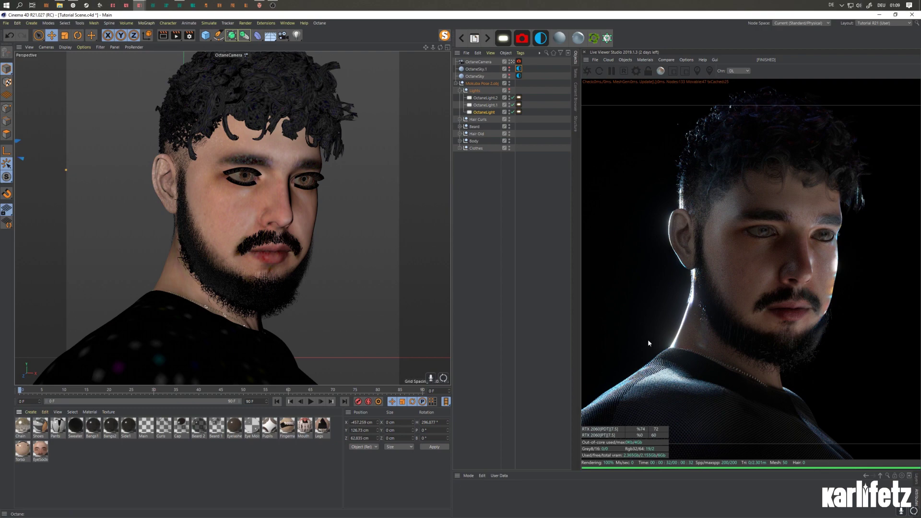
click(257, 4)
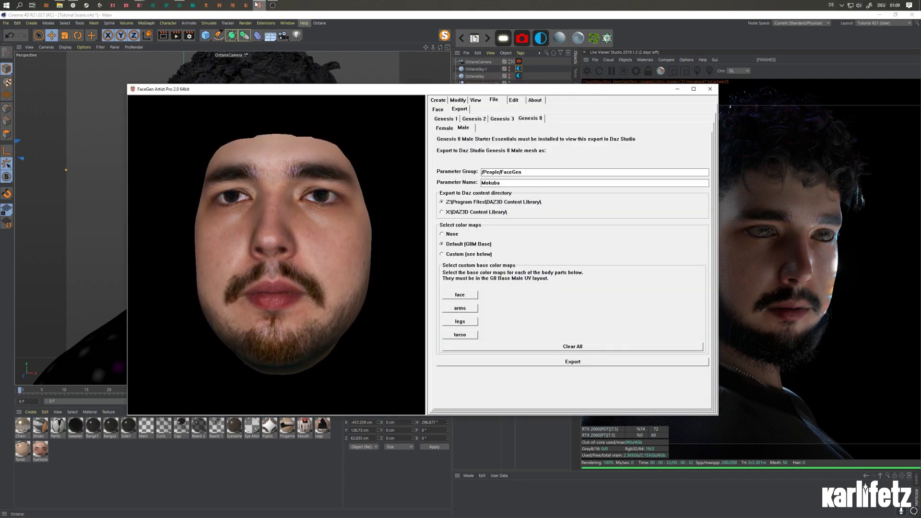
click(178, 7)
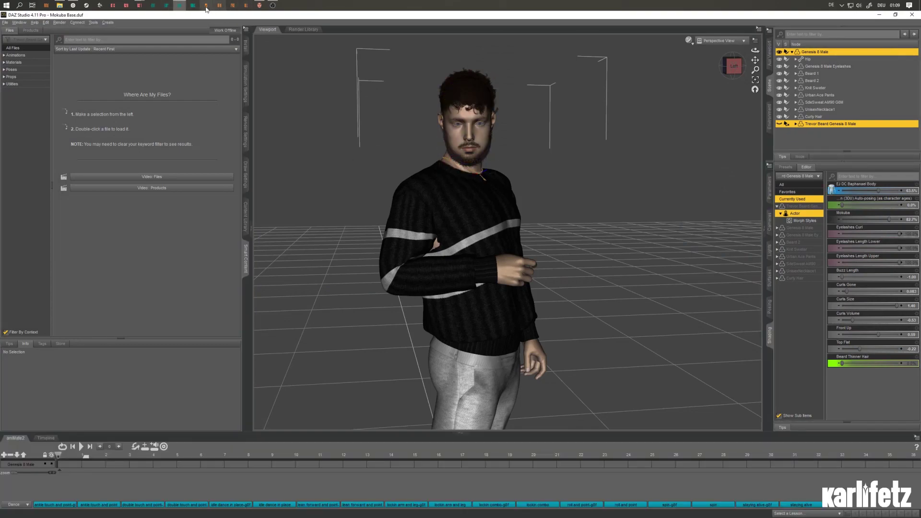
Step through the Eye Moisture, Beard 1 and Beard 2 material settings, ending on Beard 2.
mouse_move(140, 5)
click(91, 35)
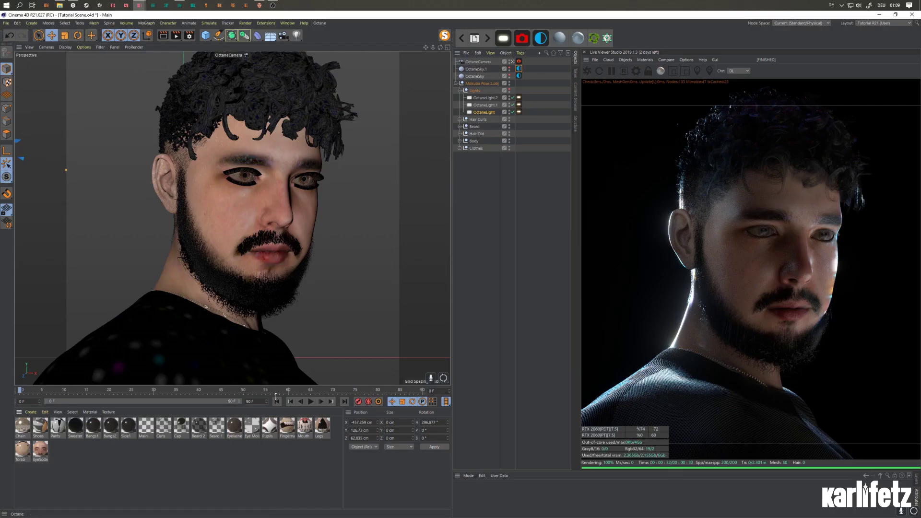
click(252, 427)
click(215, 426)
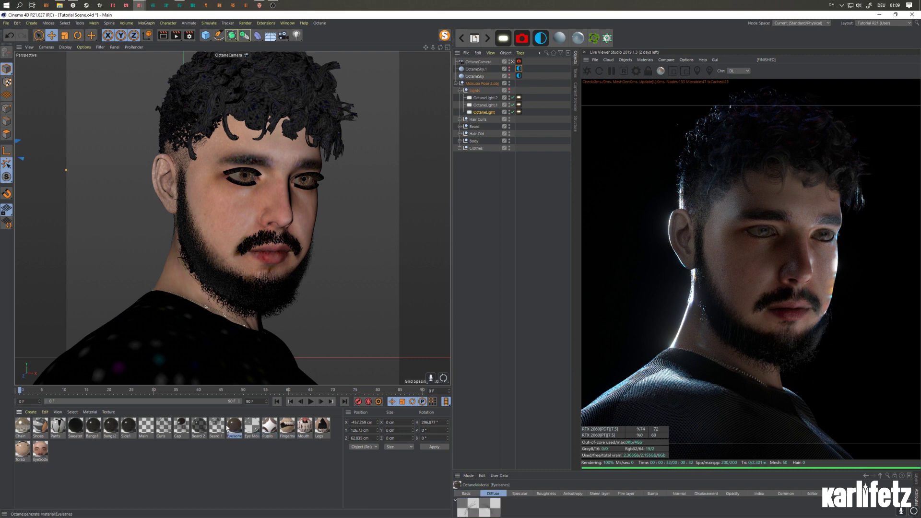
click(201, 429)
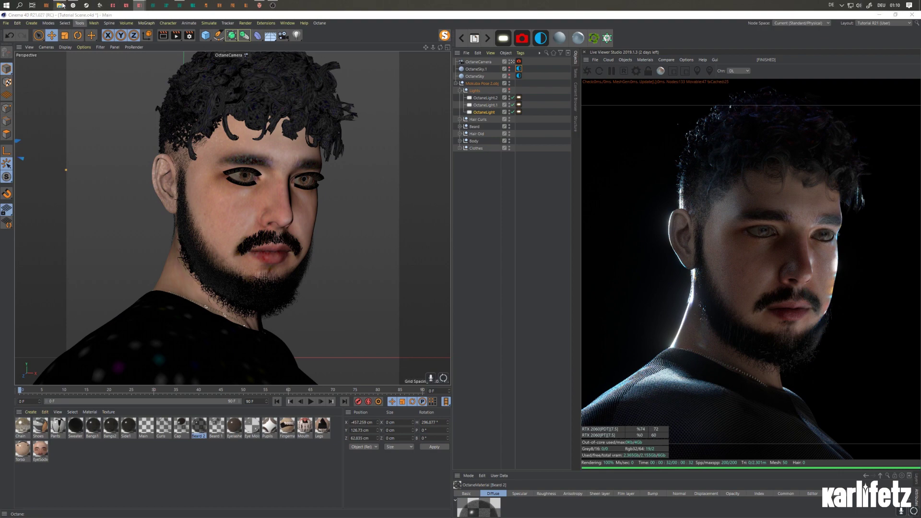
click(60, 5)
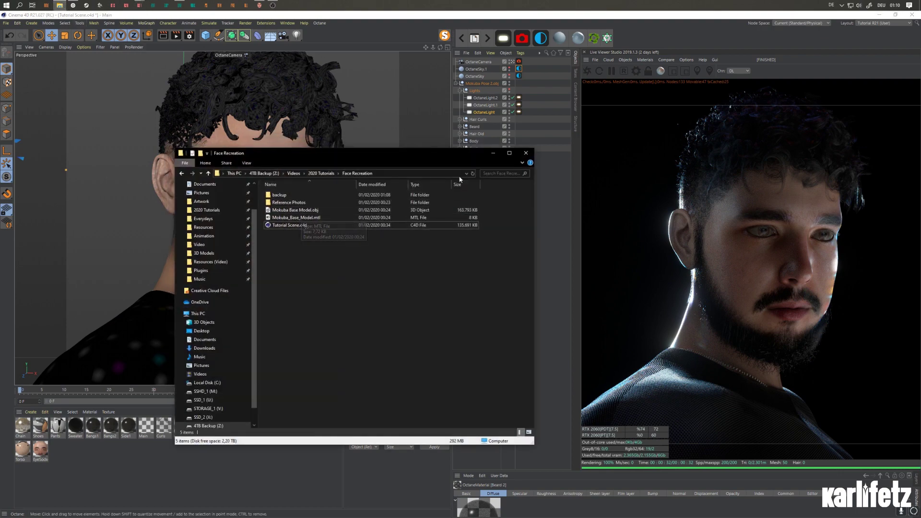
click(526, 152)
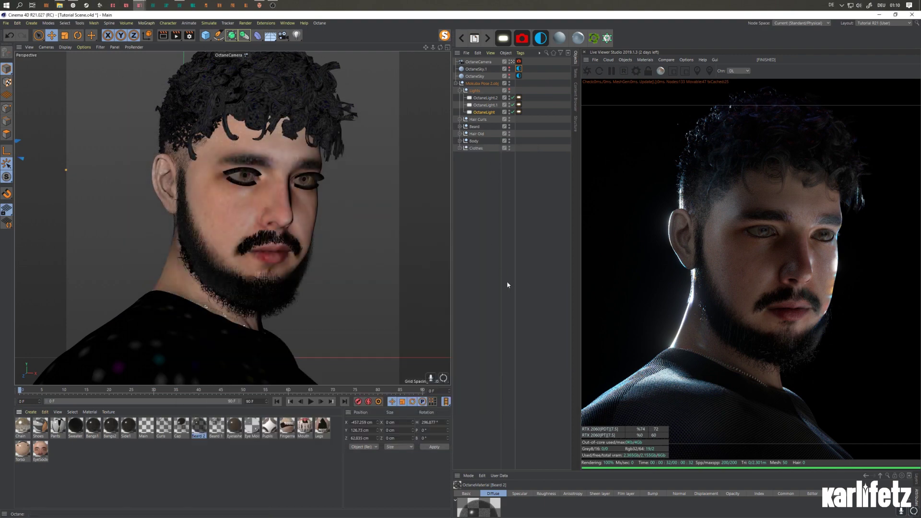
Select Mokuba Pose 2.obj and try R.H heading values in the Coord. tab.
click(458, 84)
click(480, 85)
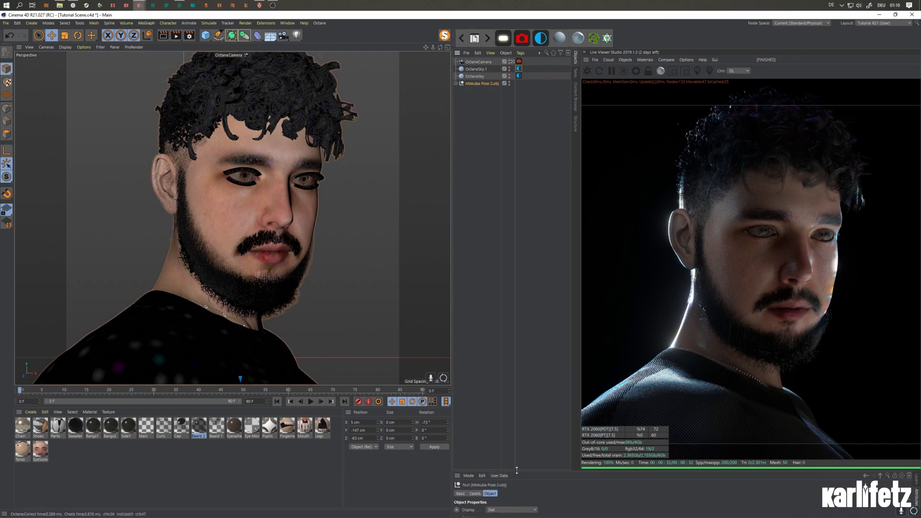
drag(516, 471, 516, 394)
click(475, 416)
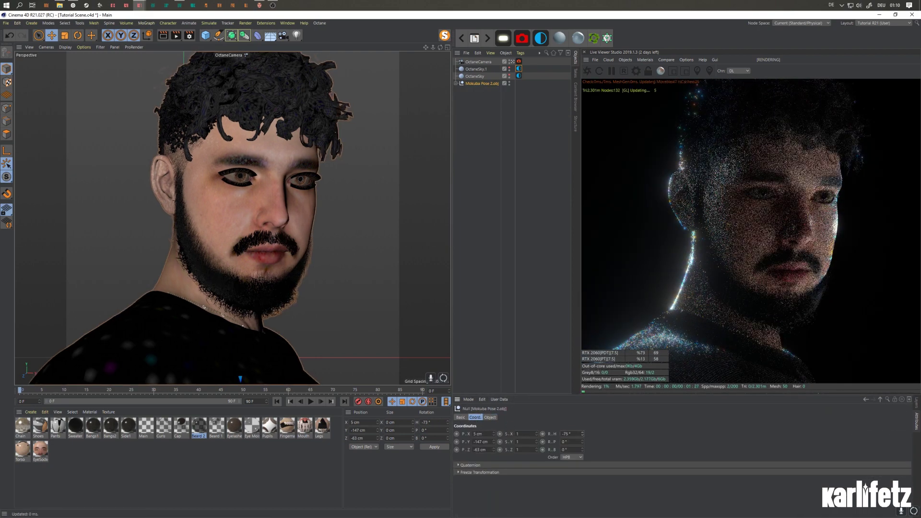
drag(583, 434, 583, 436)
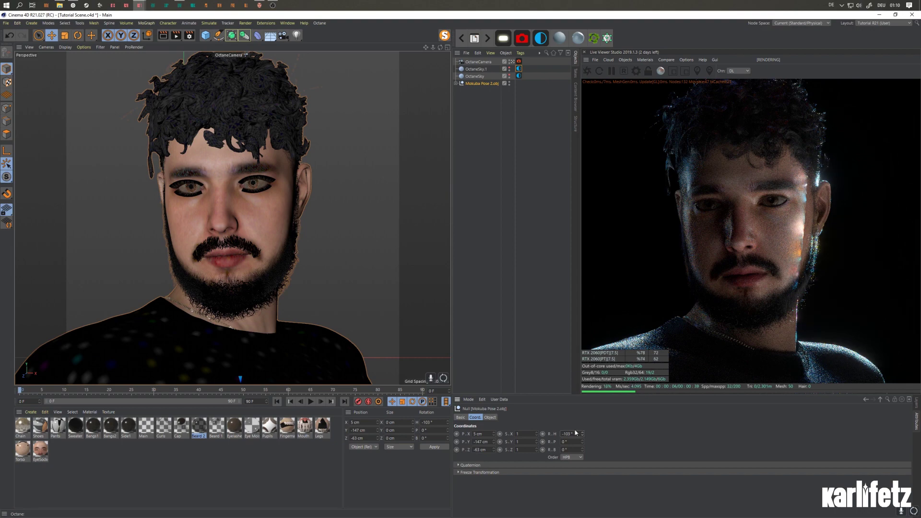
drag(582, 434, 583, 433)
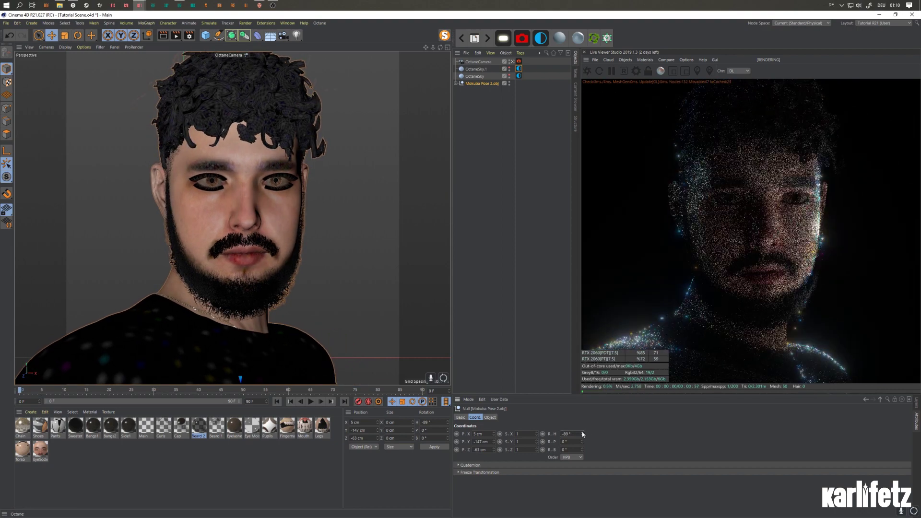
Frame the face and shoulders, then set the R.H heading to -70°.
alt+drag(216, 217, 232, 217)
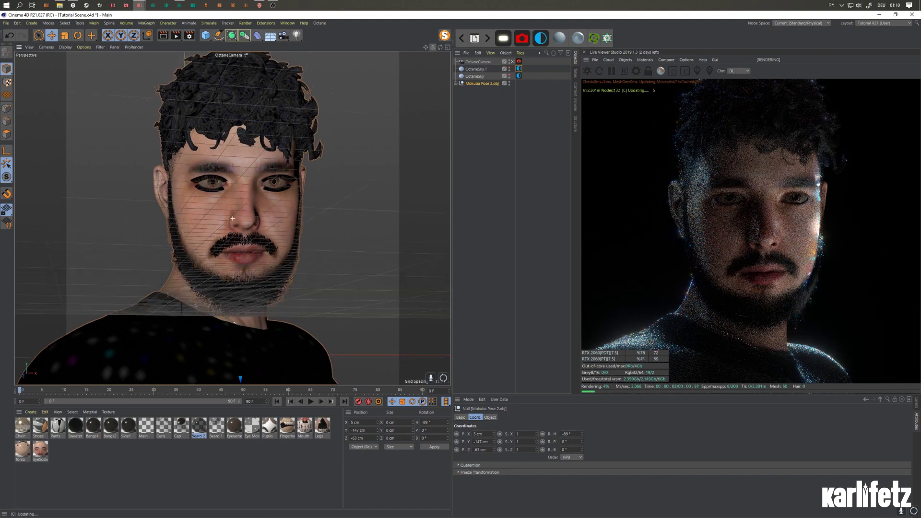
scroll(233, 217, up, 10)
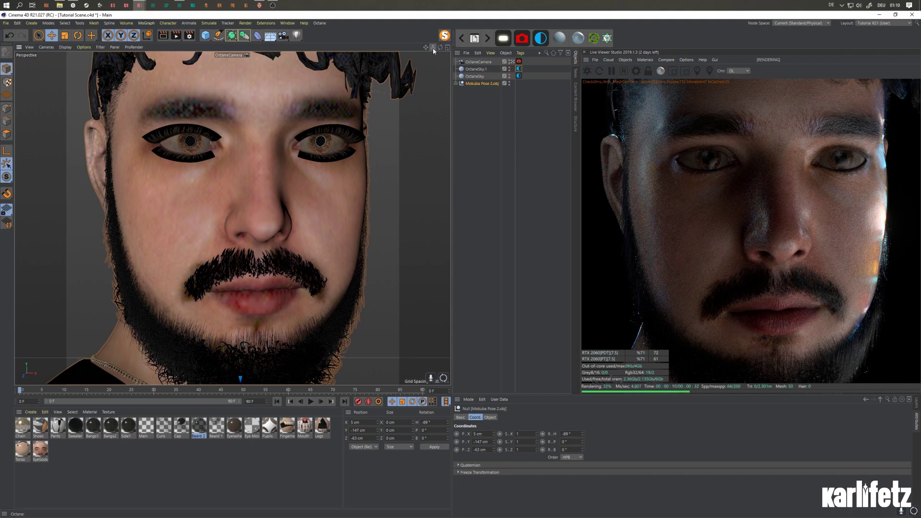
drag(433, 50, 433, 49)
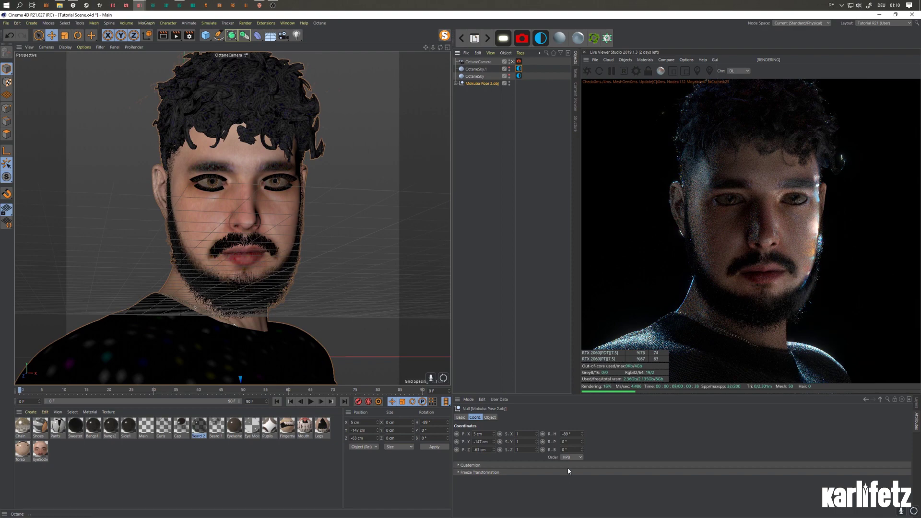
drag(582, 434, 583, 435)
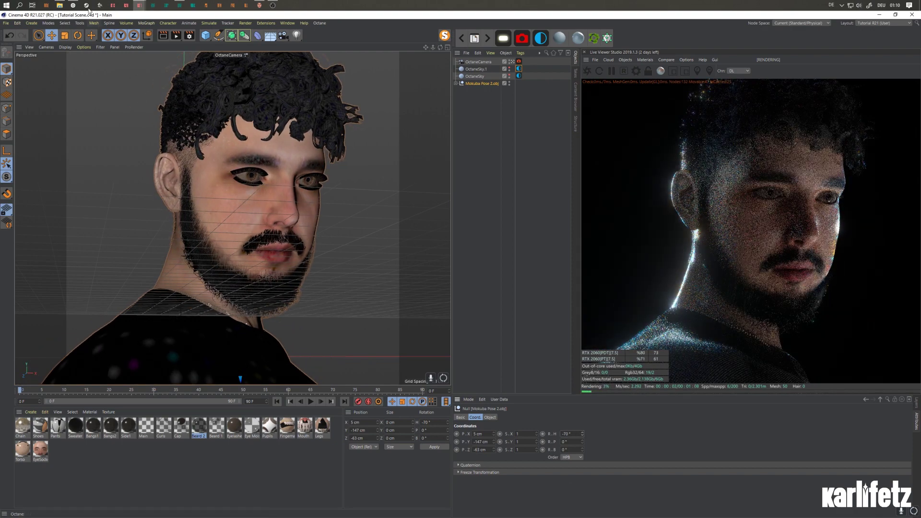
click(73, 5)
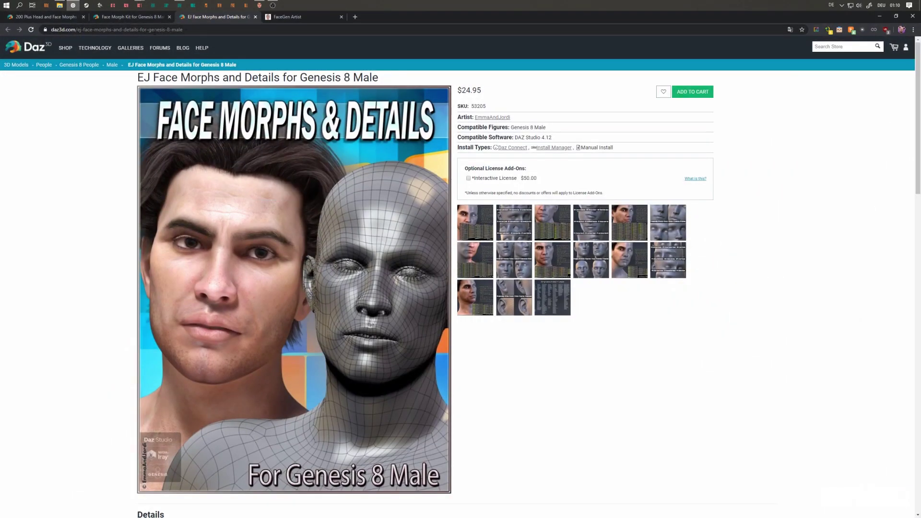
Look over the Face Morph Kit for Genesis 8 Male store page, then minimise the browser.
click(126, 17)
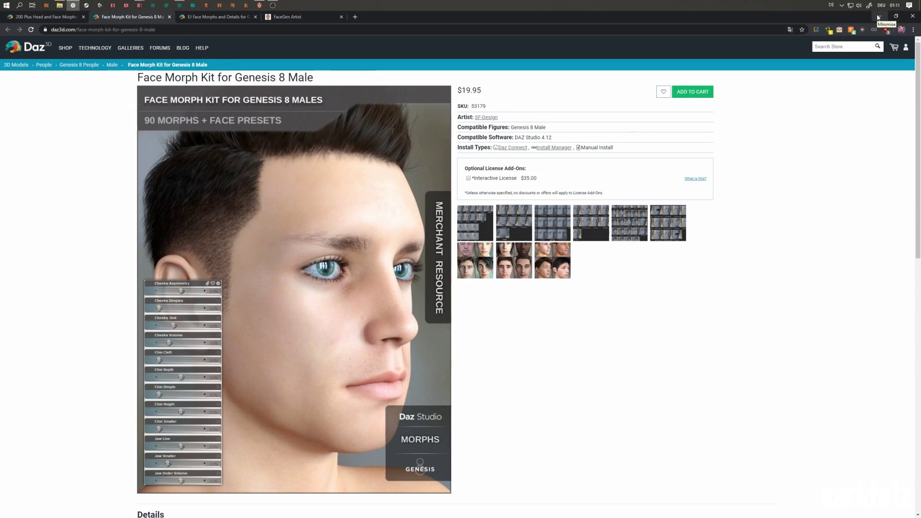
click(877, 16)
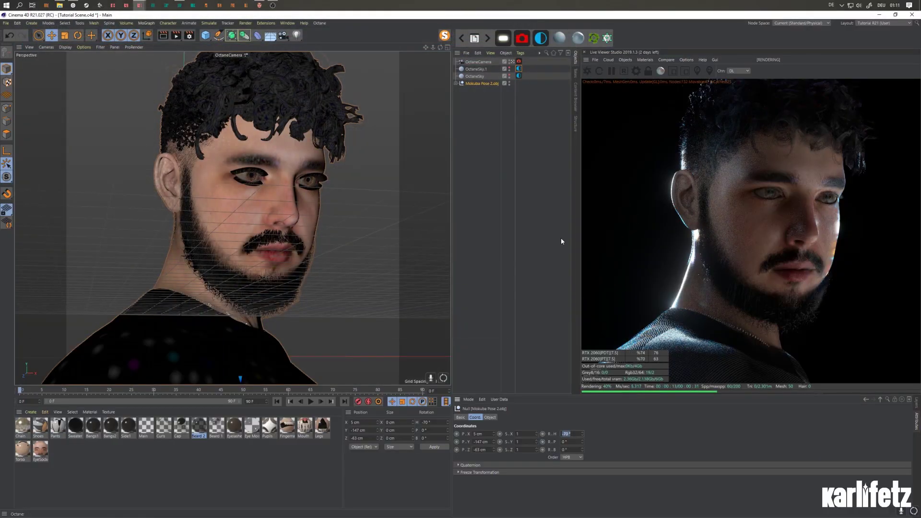